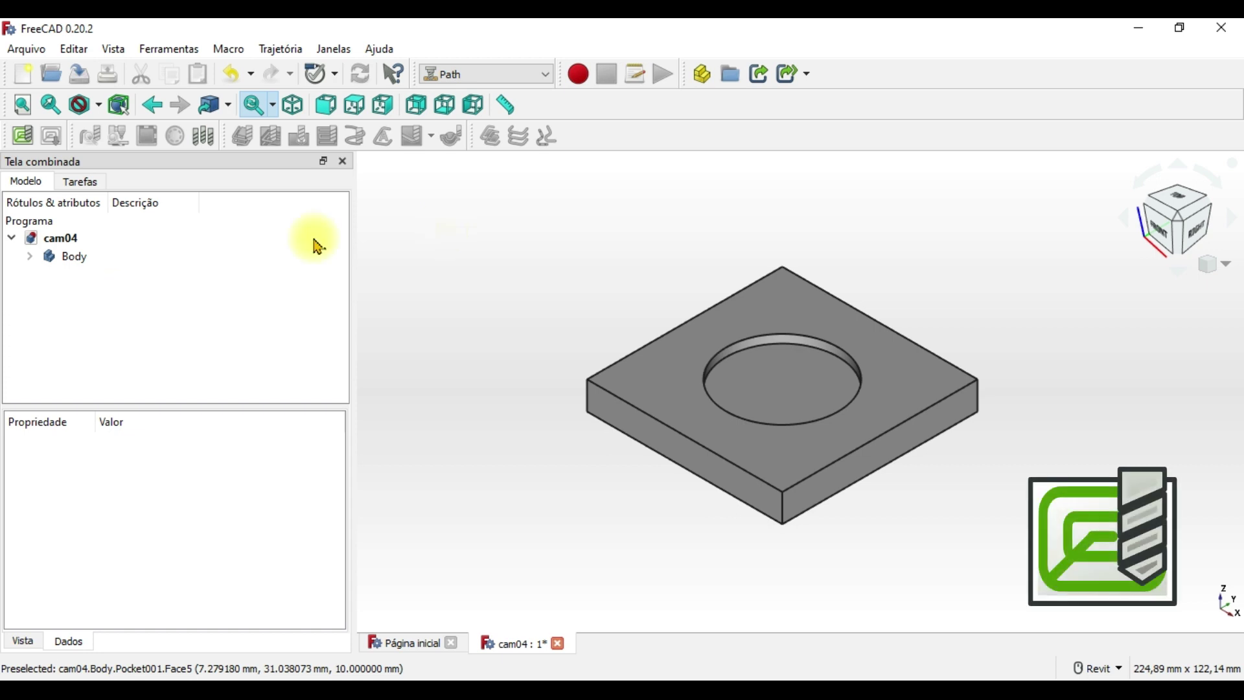
Step: Create a Path job for the plate's Body with the default 1,00 mm stock extension
left_click(24, 134)
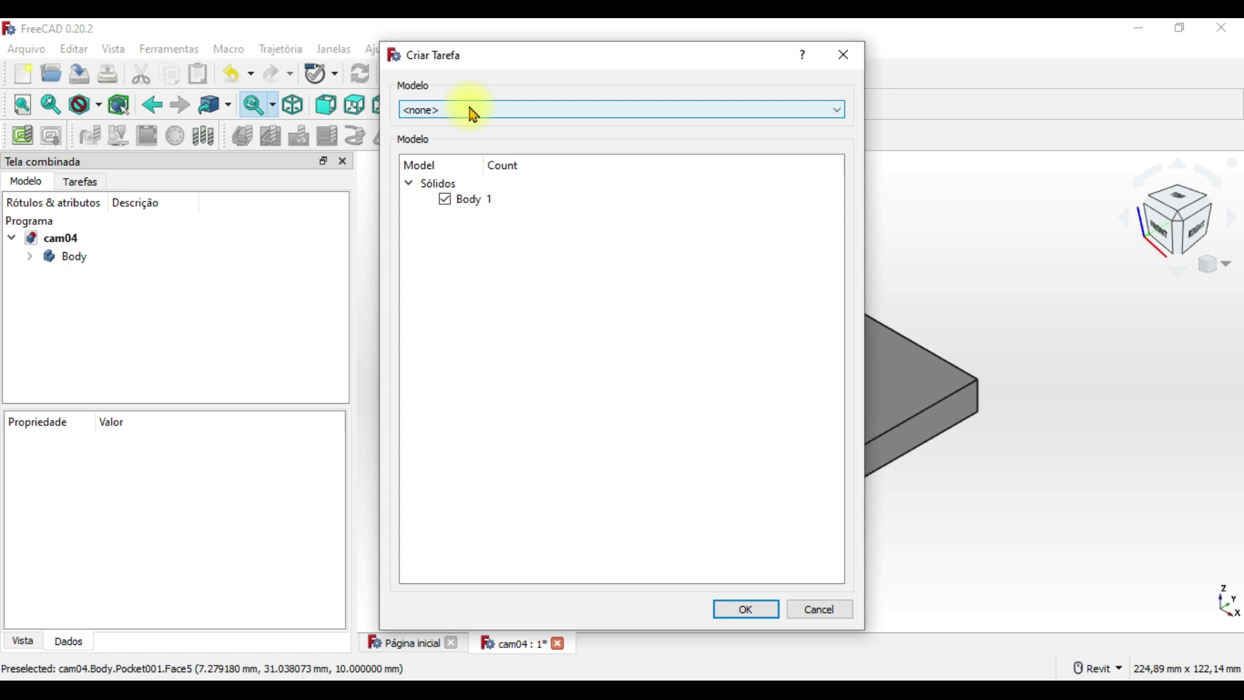
left_click(746, 609)
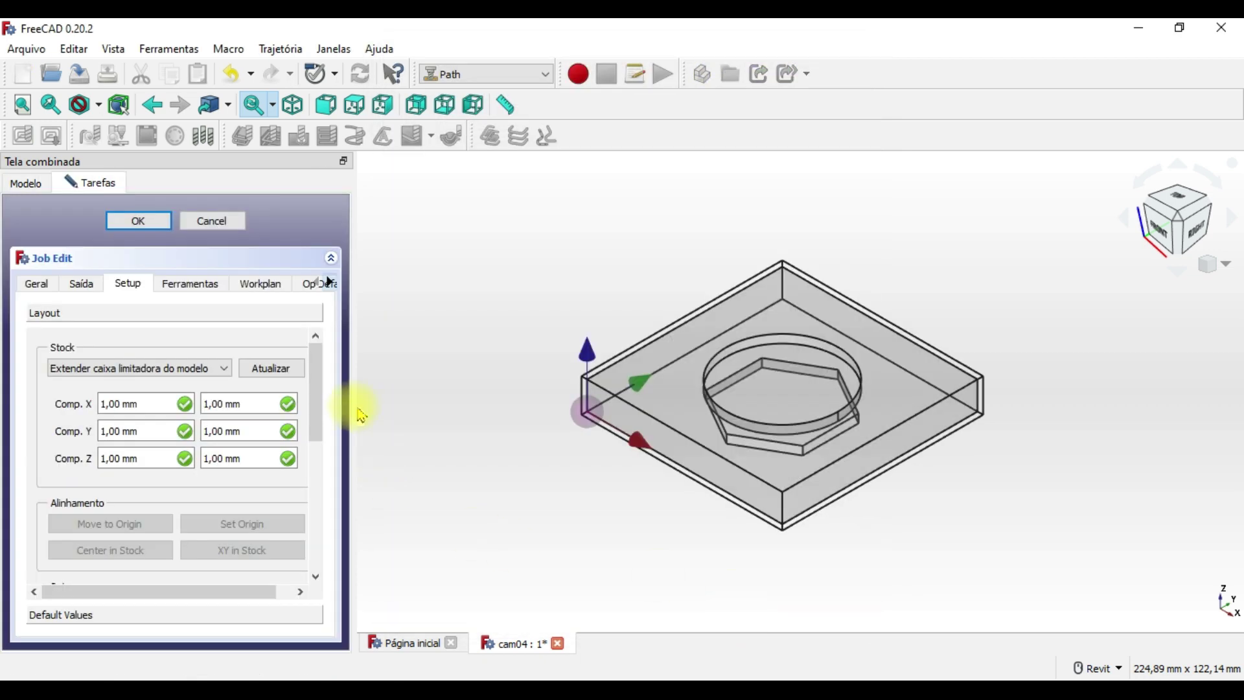
Step: Widen the job panel and review the stock's X, Y and Z extension values
left_click_drag(356, 406, 458, 415)
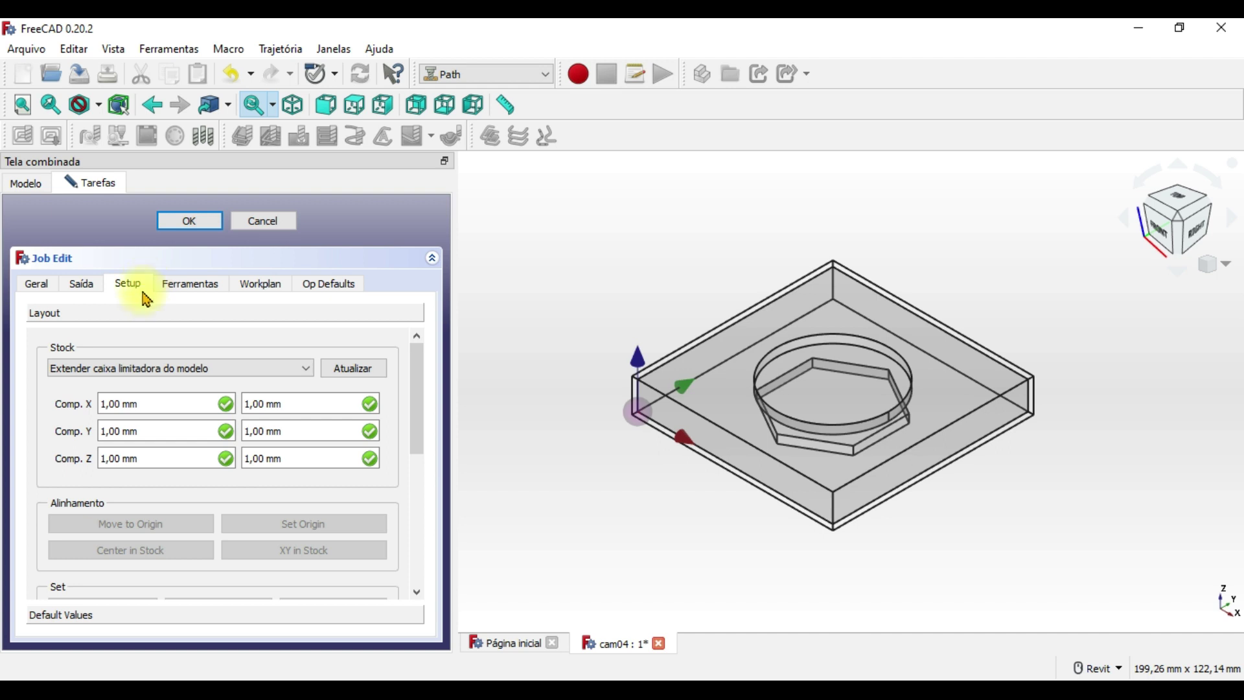
left_click(198, 405)
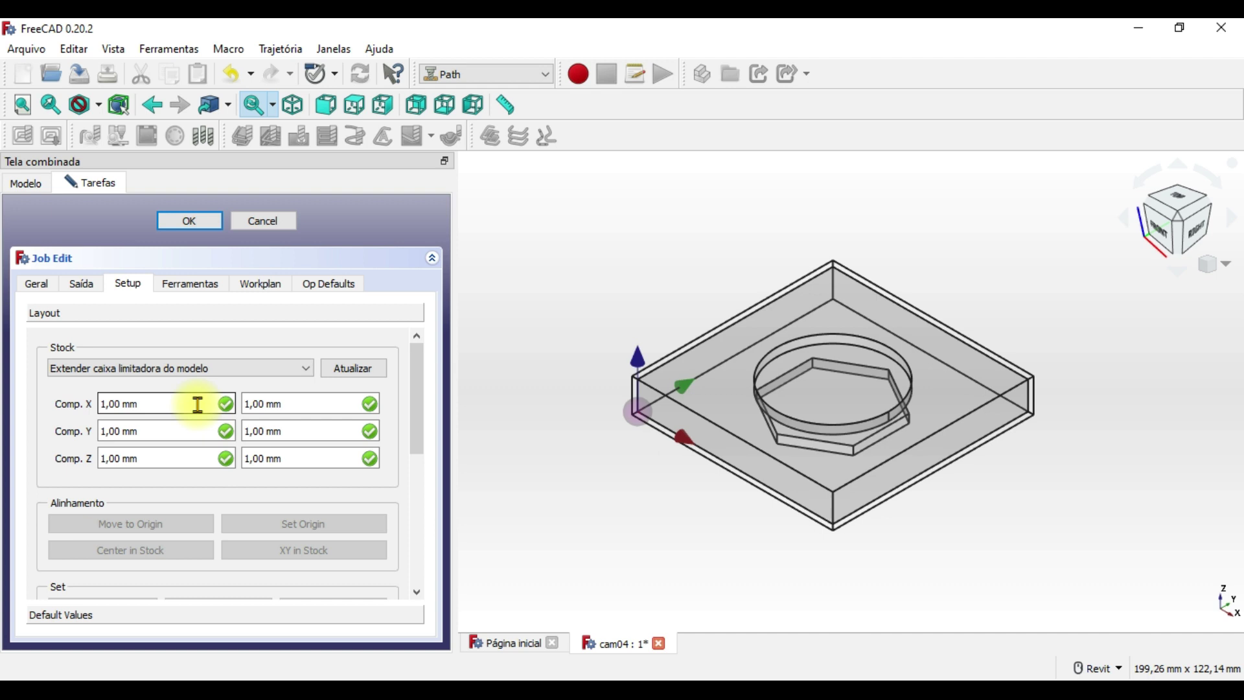
left_click(149, 431)
left_click(155, 458)
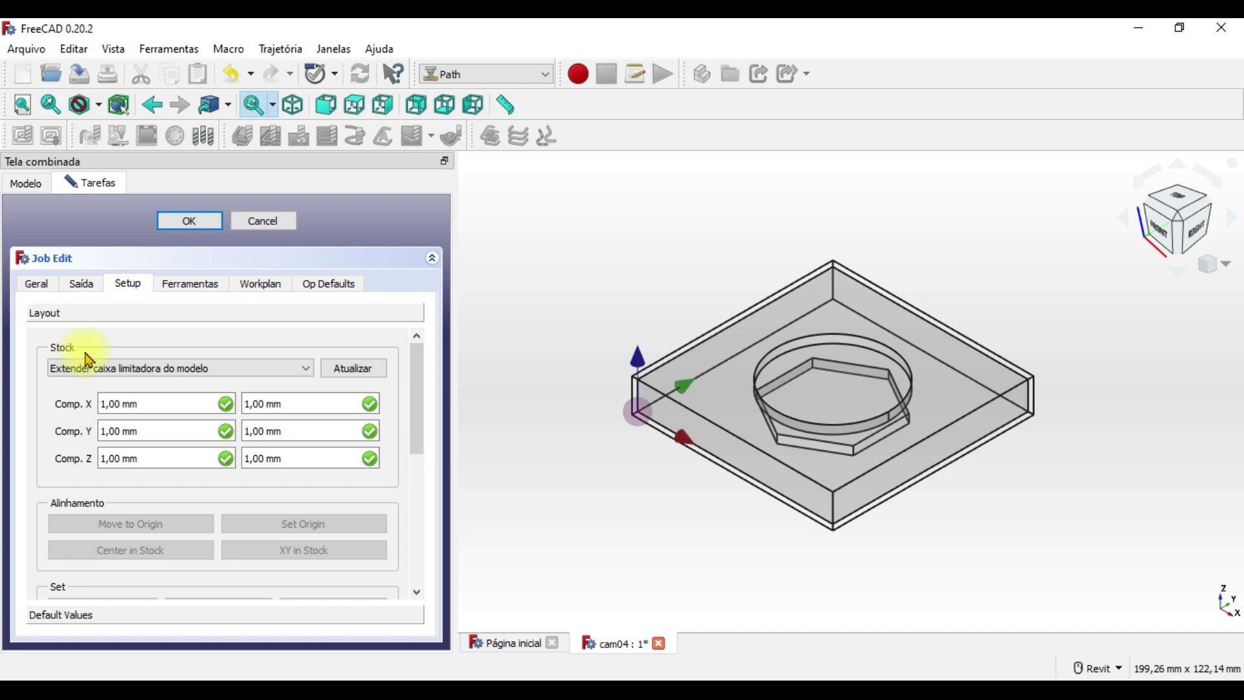
left_click(203, 373)
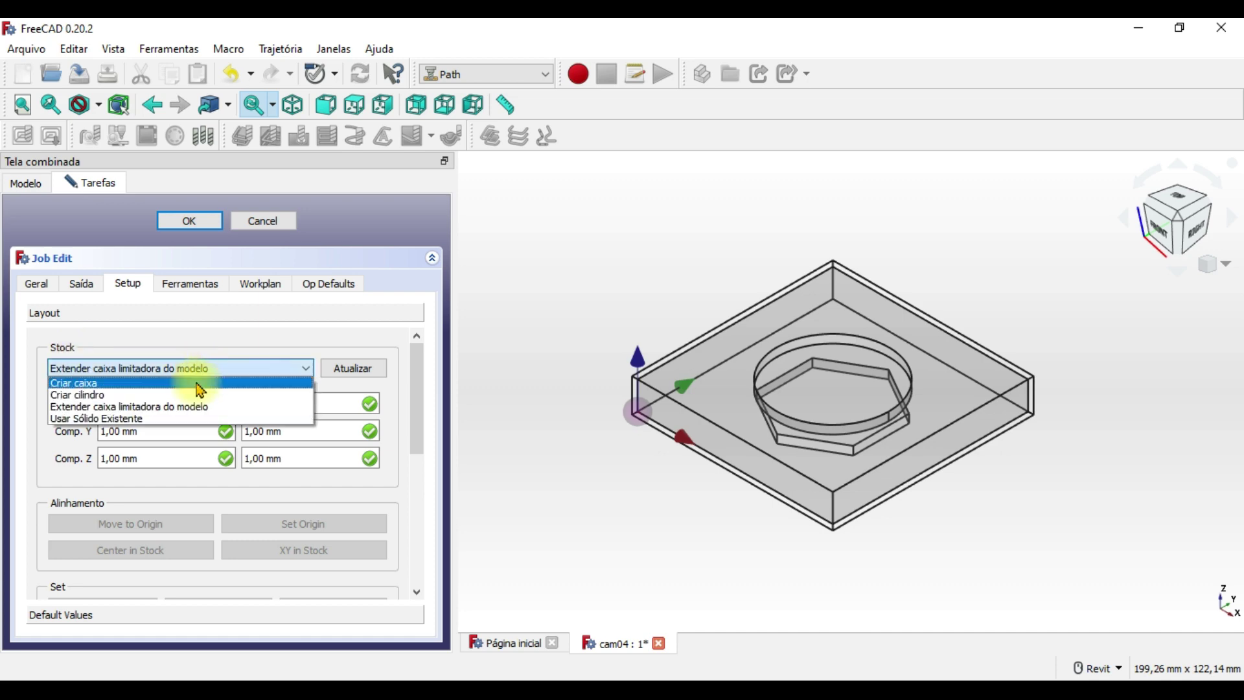
left_click(198, 384)
left_click(185, 406)
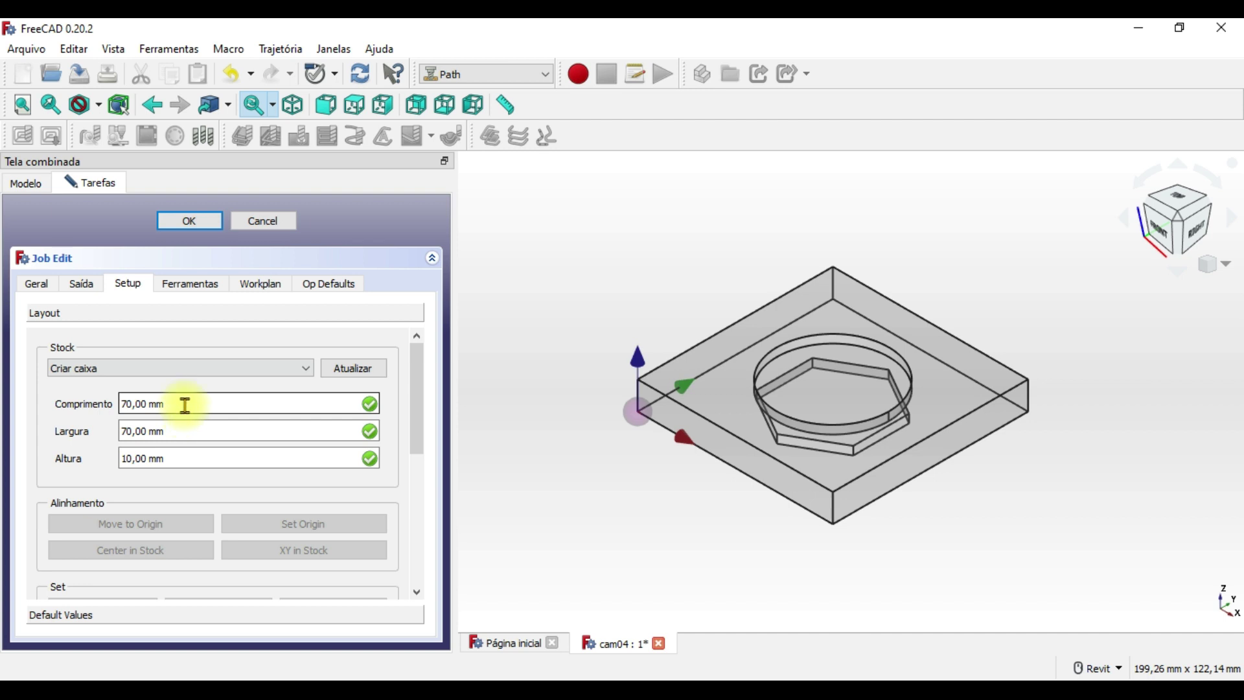
left_click(189, 431)
left_click(194, 456)
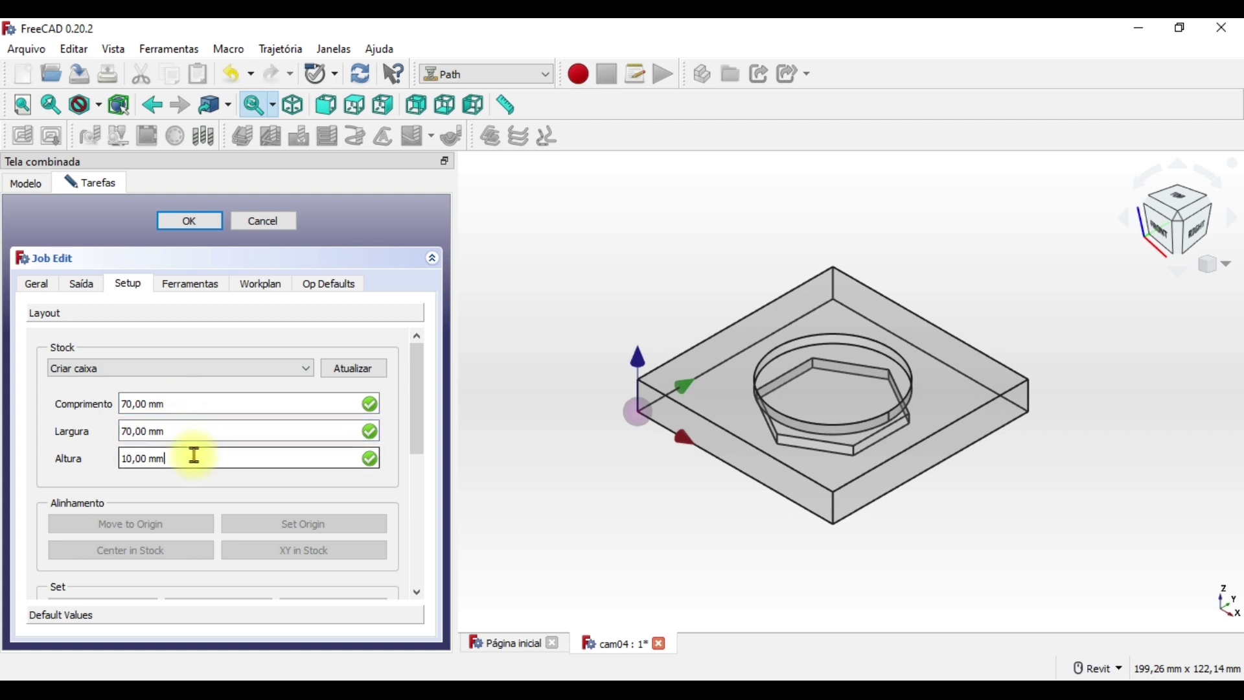
left_click(190, 372)
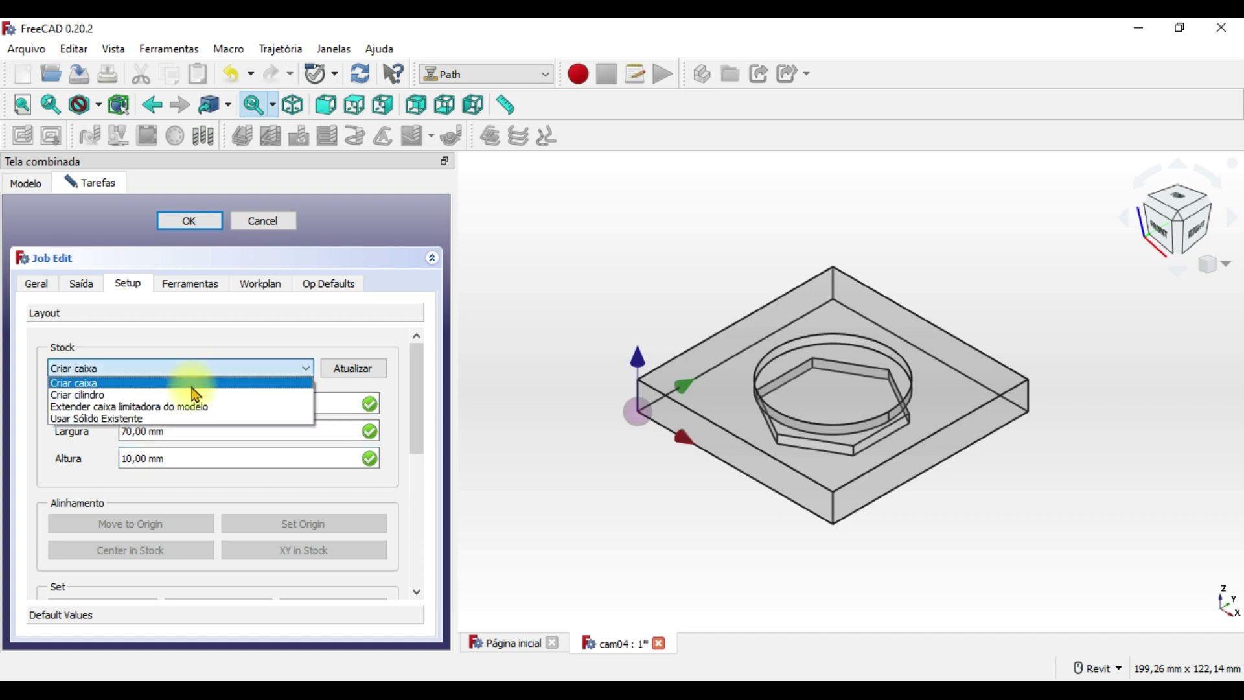
left_click(191, 396)
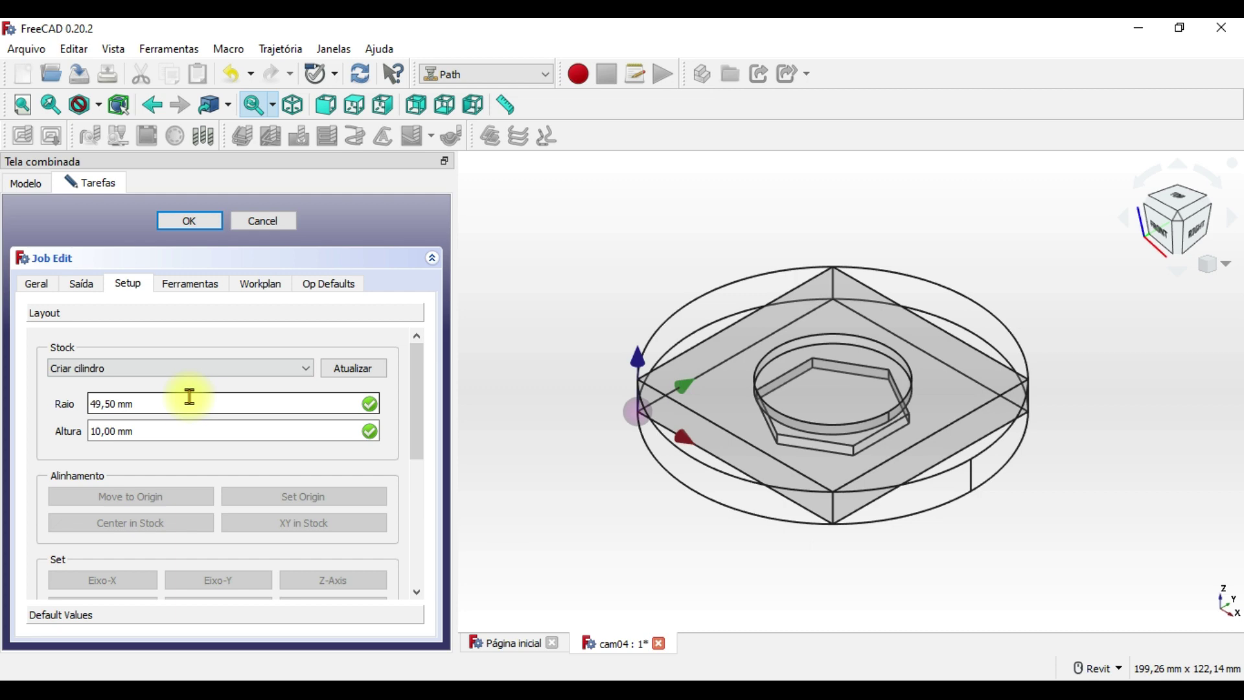
left_click(184, 428)
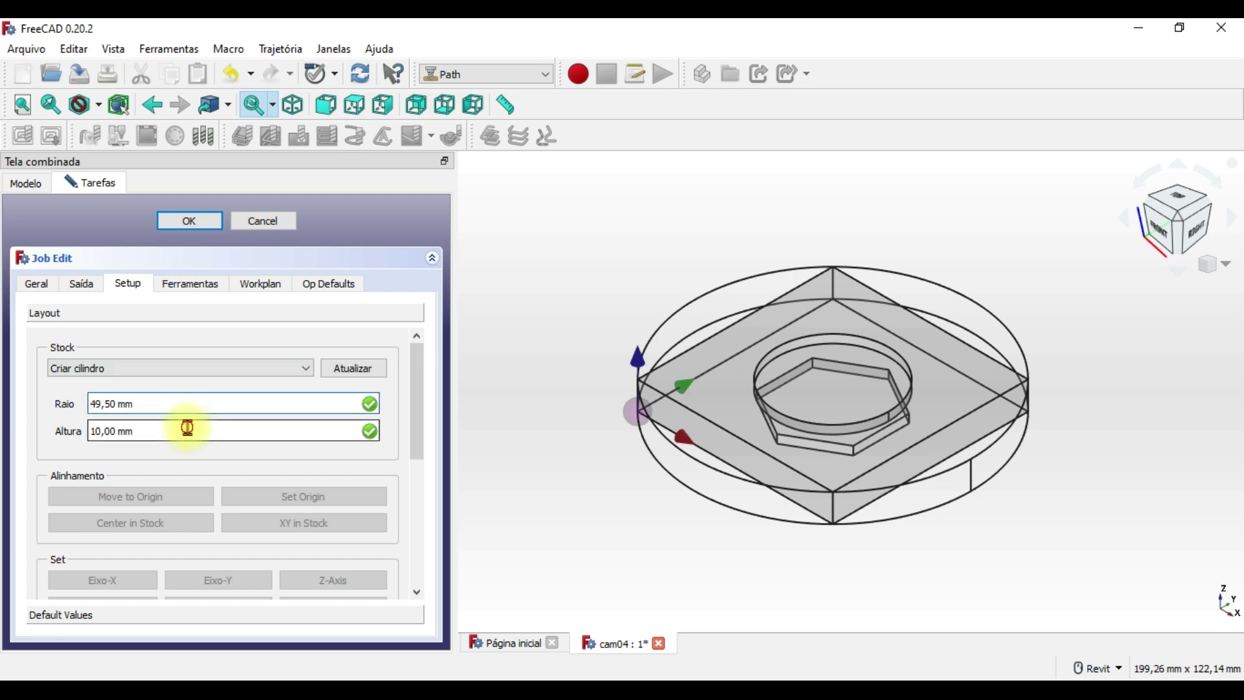
left_click(221, 373)
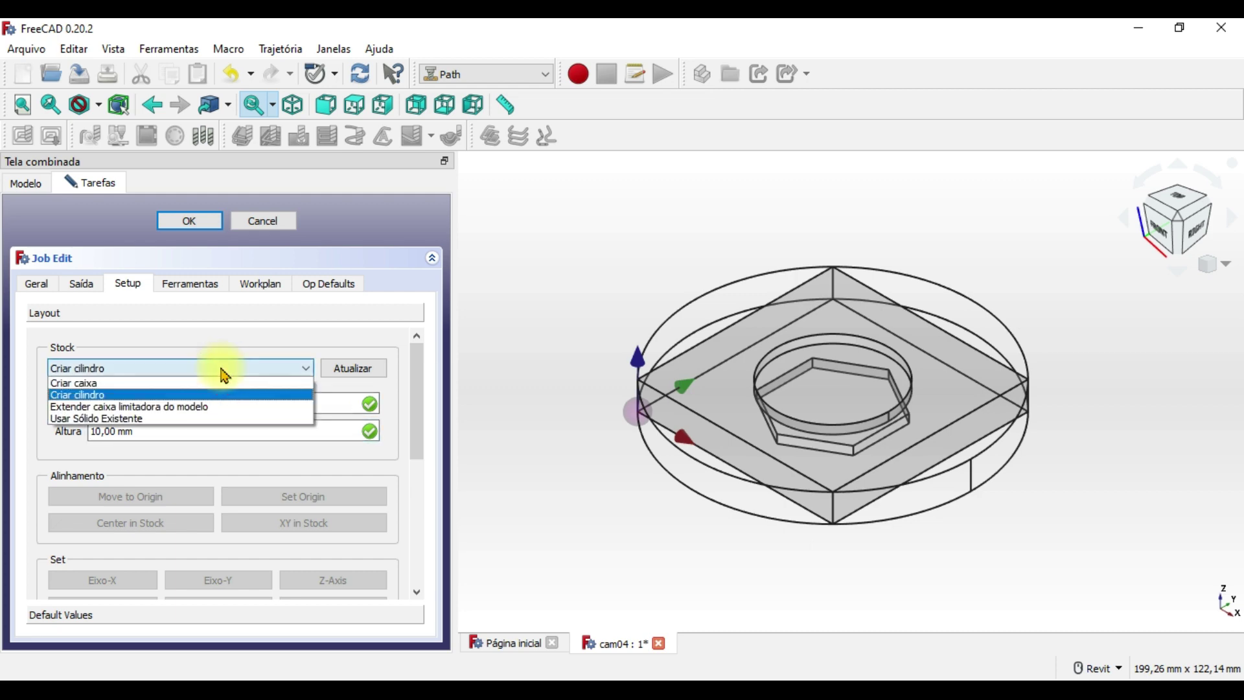
left_click(214, 408)
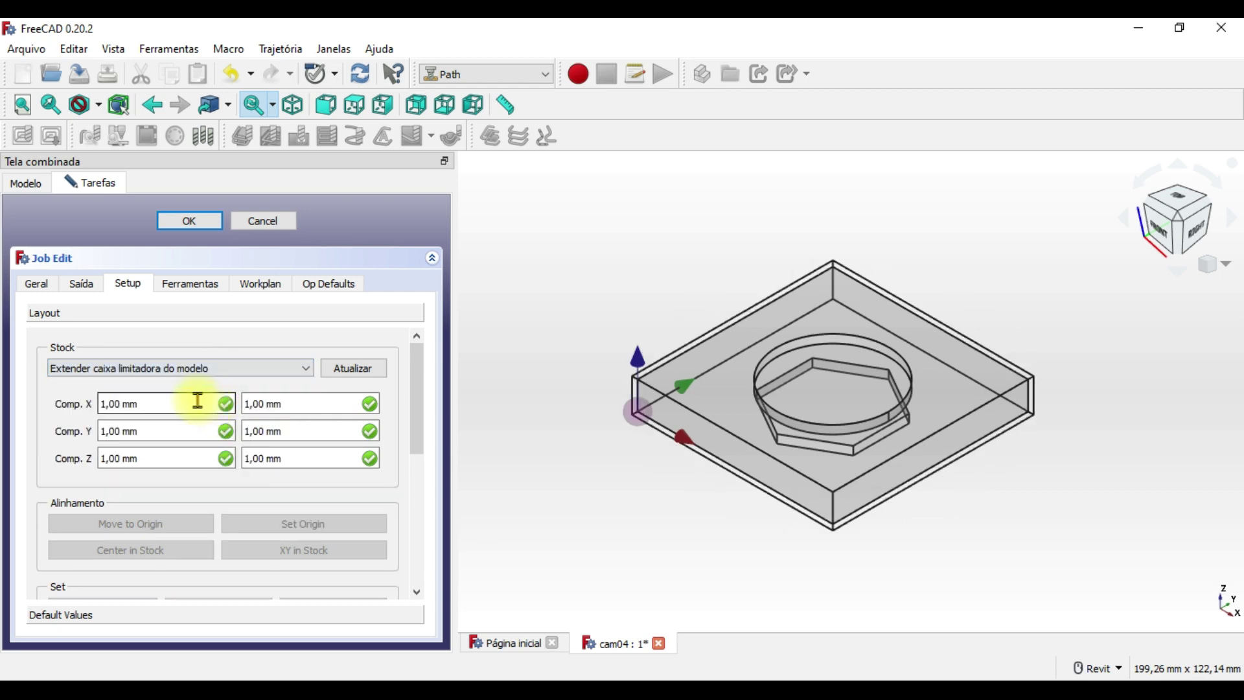
left_click_drag(194, 403, 62, 389)
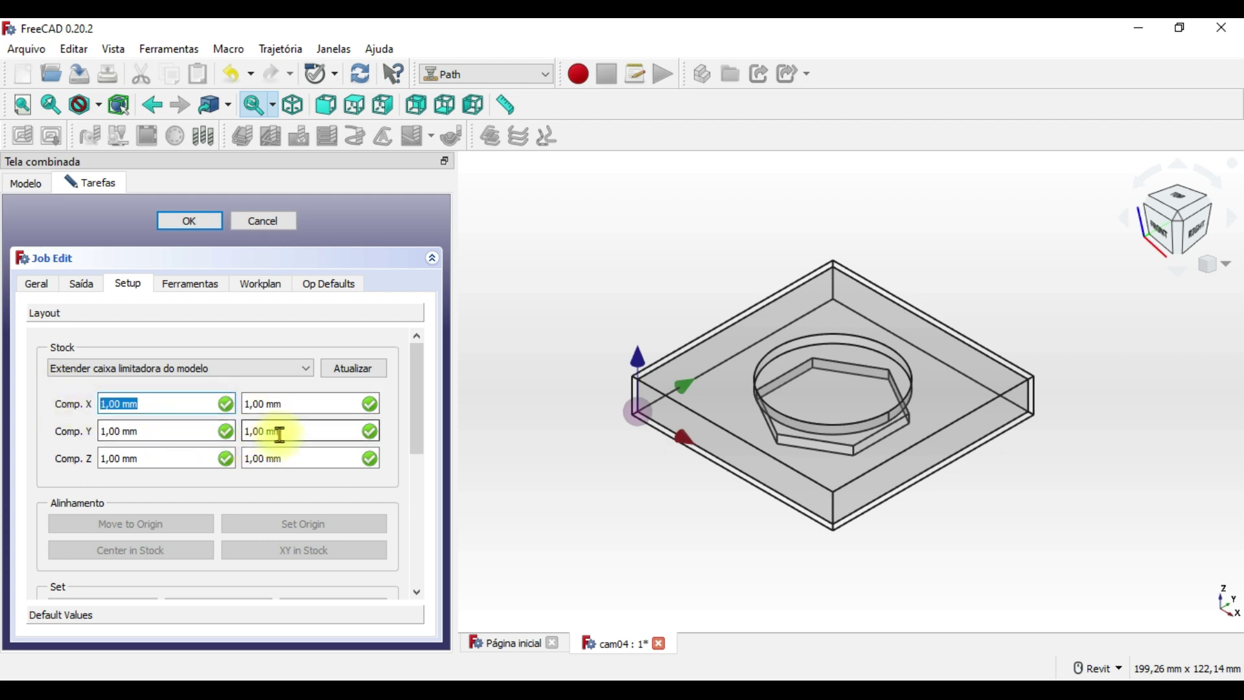
Step: Set the stock's lower Z extension to 0,00, keeping X, Y and upper Z at 1,00 mm
left_click(238, 387)
left_click(166, 425)
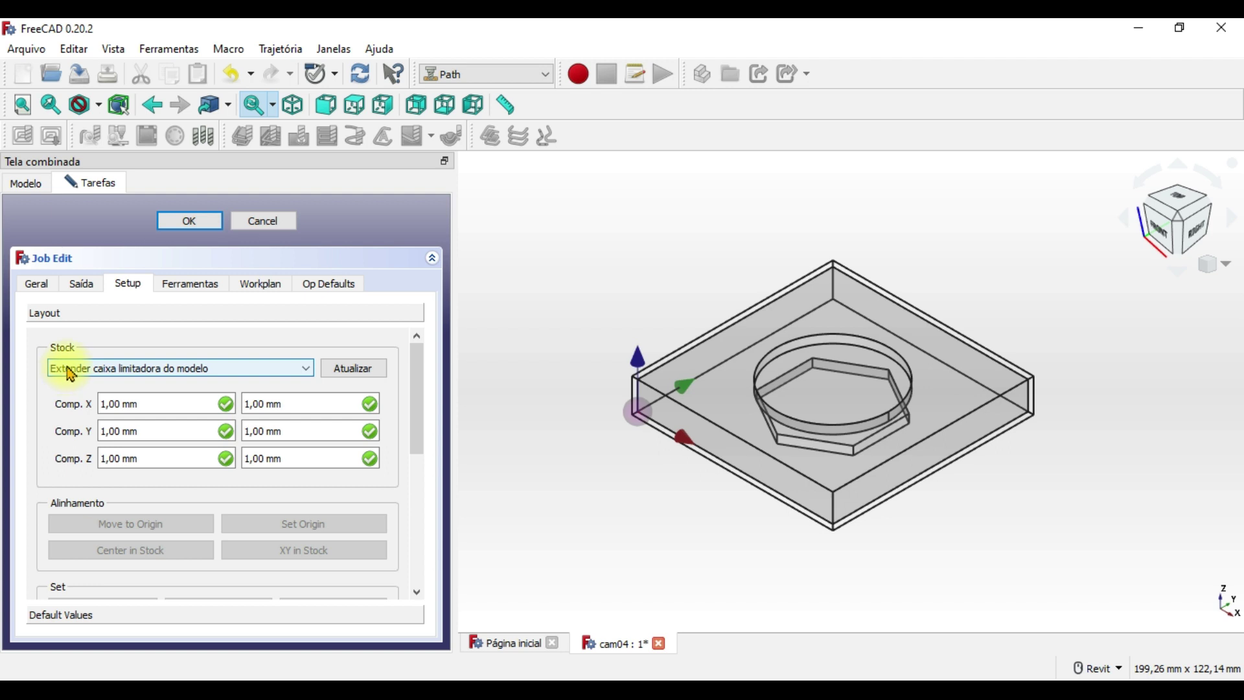
left_click_drag(146, 458, 77, 457)
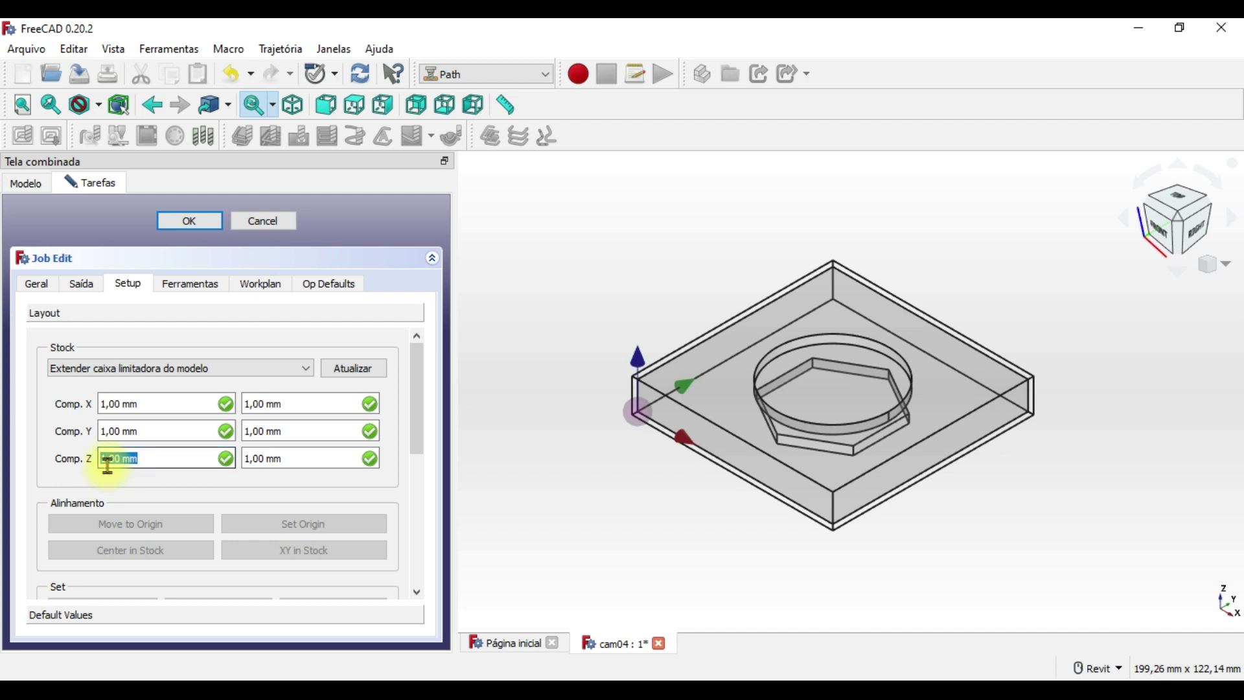
type("0,00")
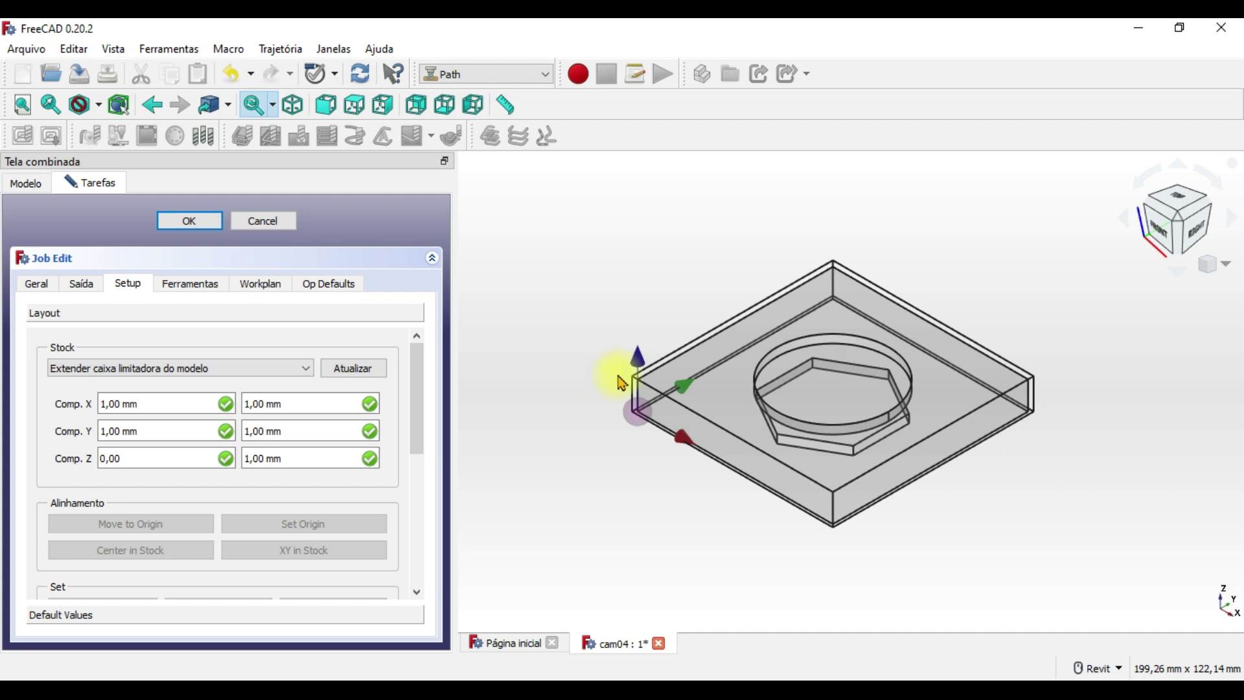
Step: Set the job origin at the stock's corner vertex
scroll(633, 381, "up", 1)
scroll(626, 380, "up", 3)
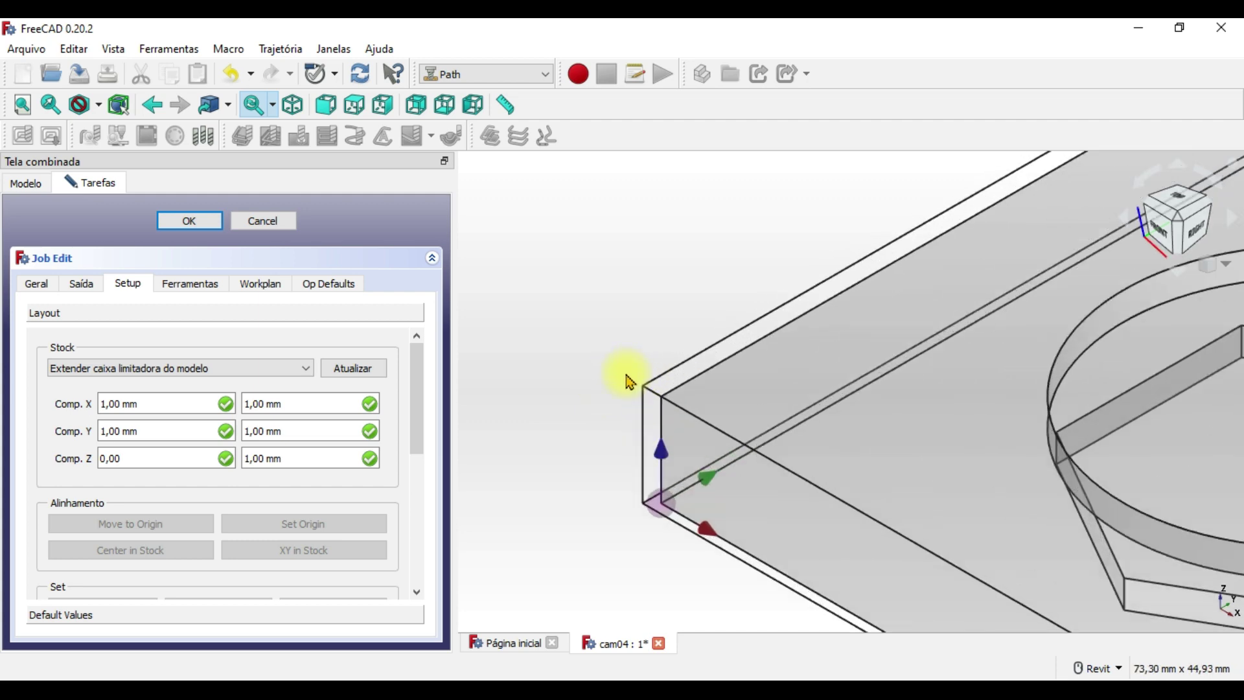
scroll(625, 380, "up", 2)
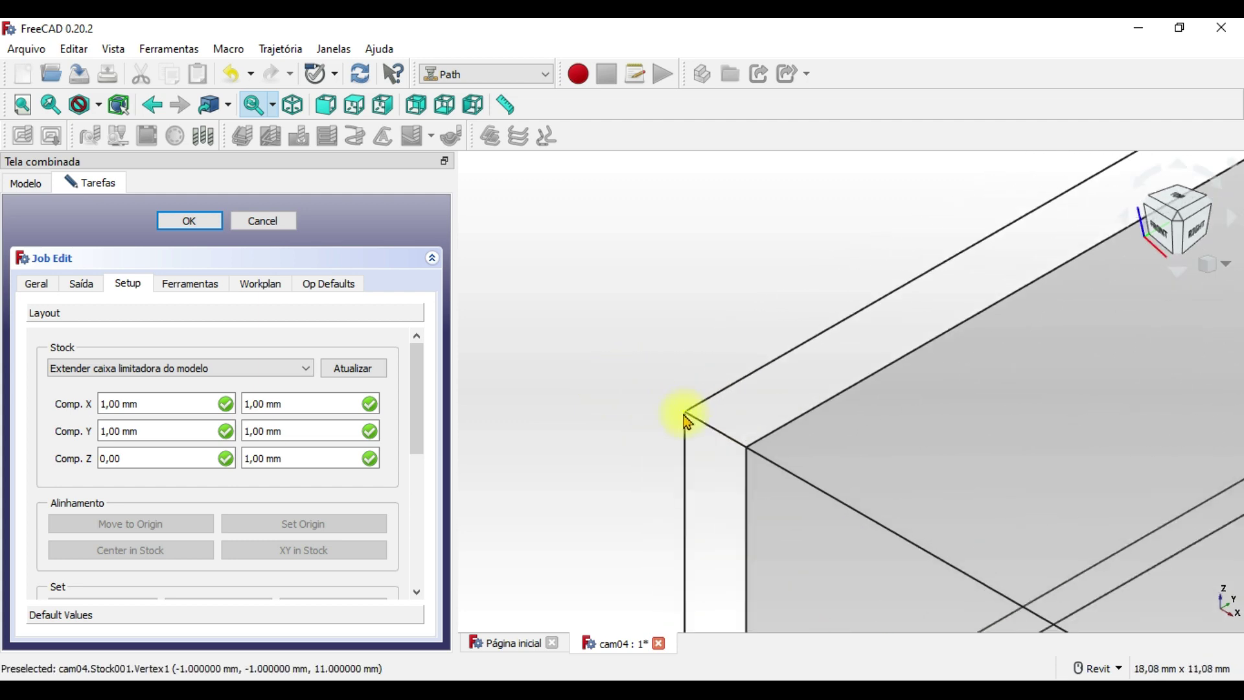
left_click(688, 421)
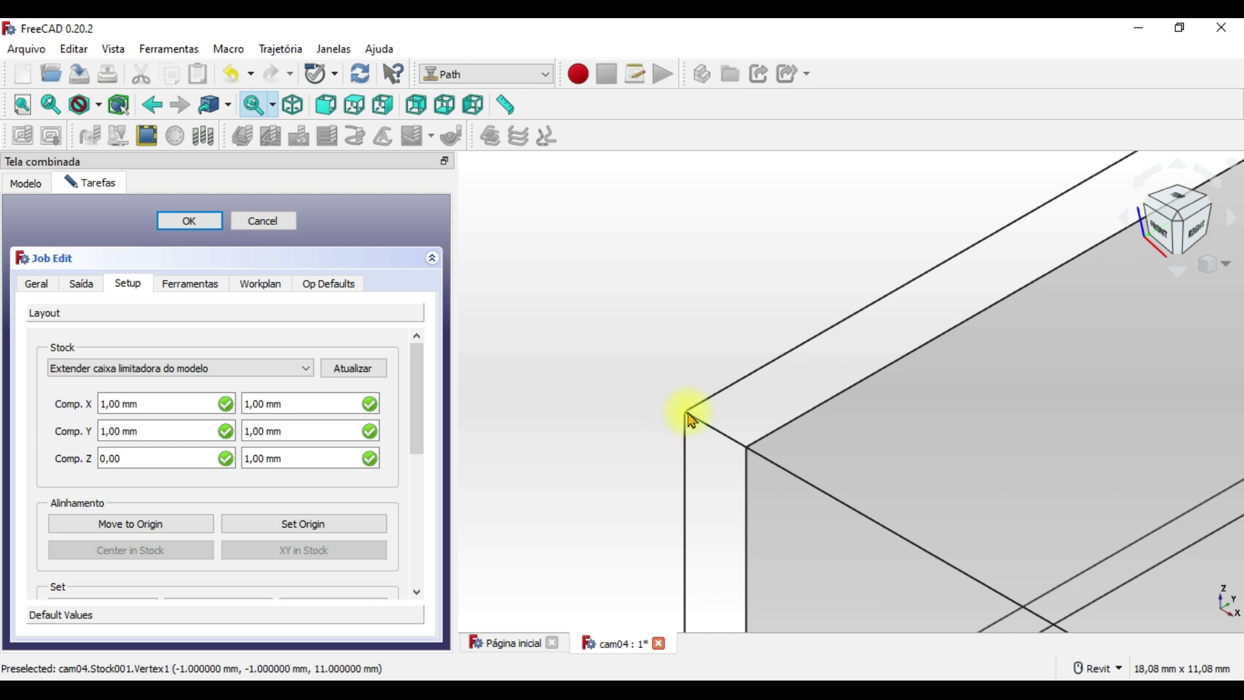
scroll(688, 421, "down", 3)
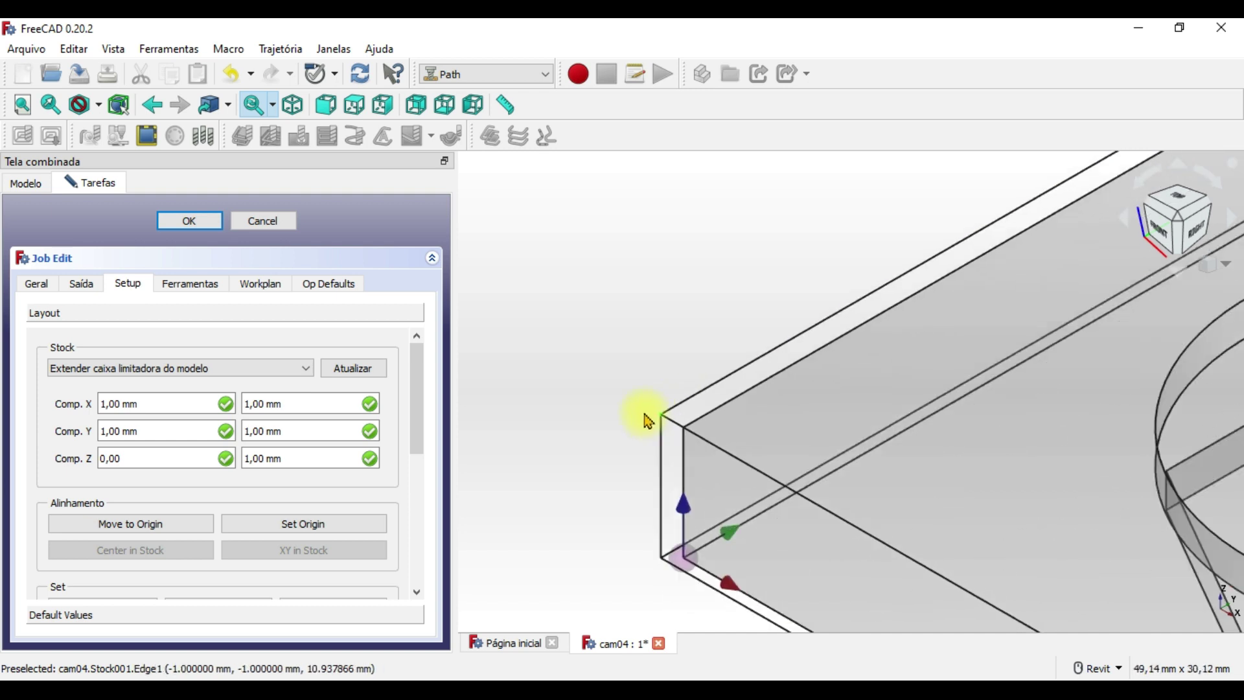
scroll(644, 416, "down", 3)
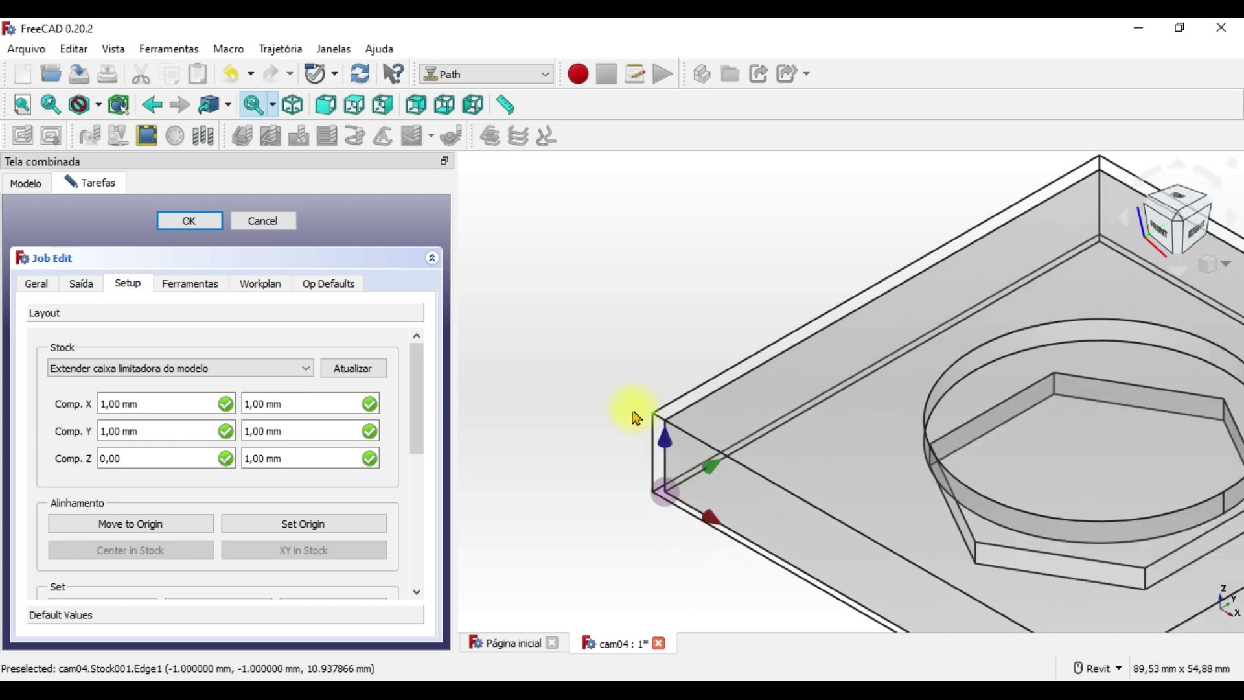
left_click(307, 531)
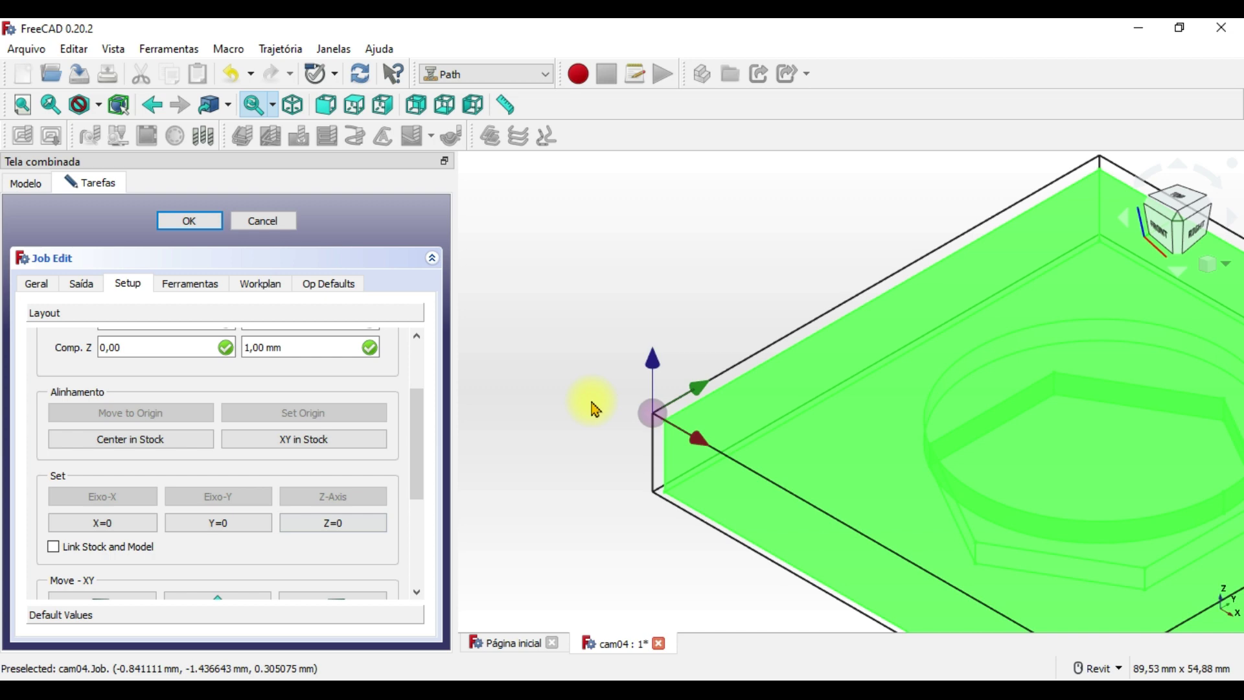
Step: Show the job's tool list, with tool controller 1 at zero feeds
scroll(596, 409, "down", 2)
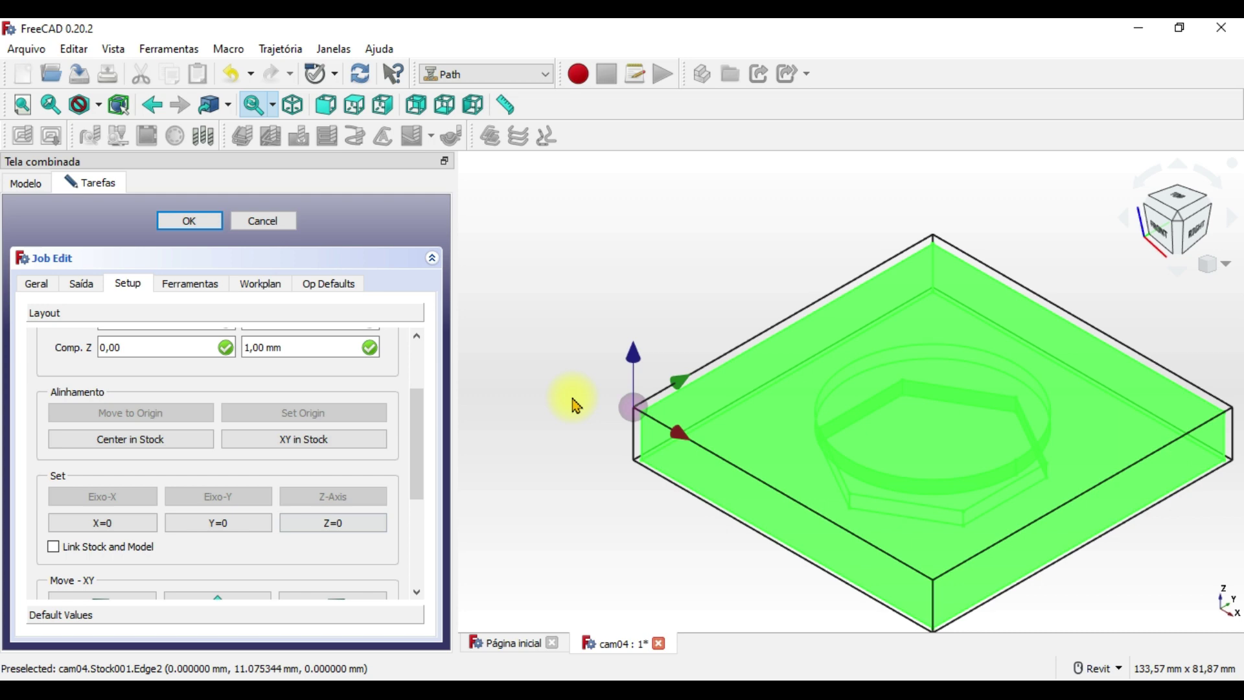
scroll(425, 382, "up", 3)
left_click(199, 293)
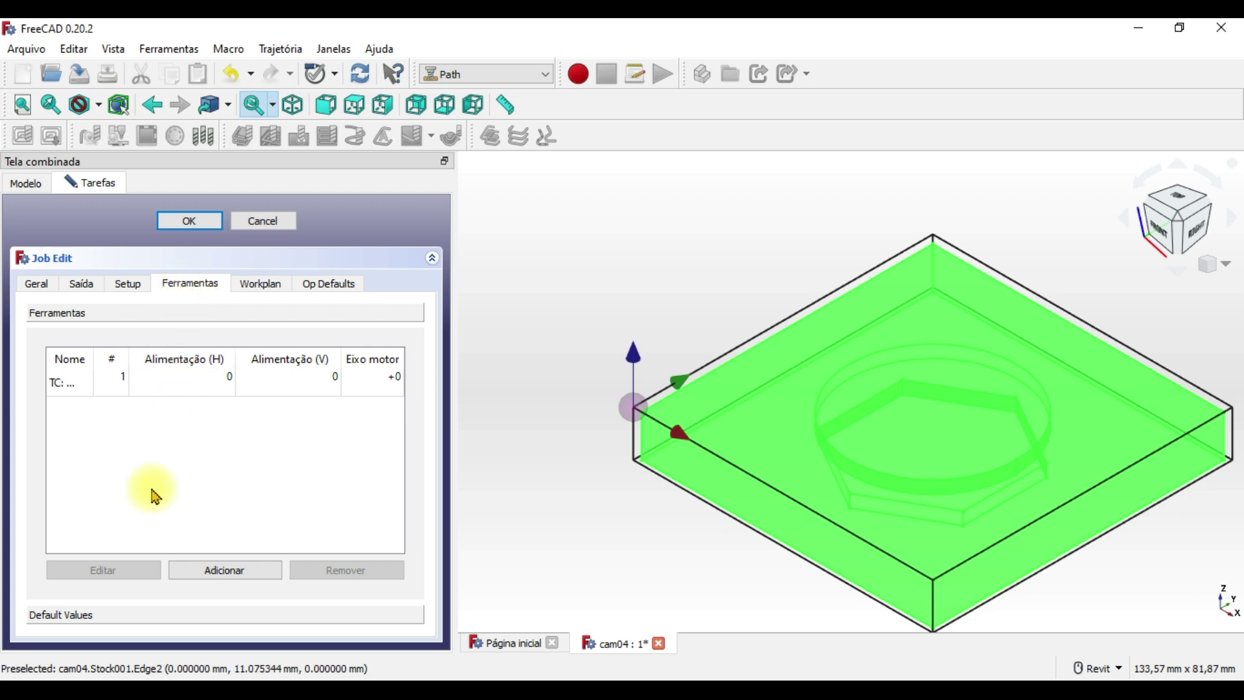
Step: Add the 'fresa topo 4mm' tool bit to the job
left_click(226, 569)
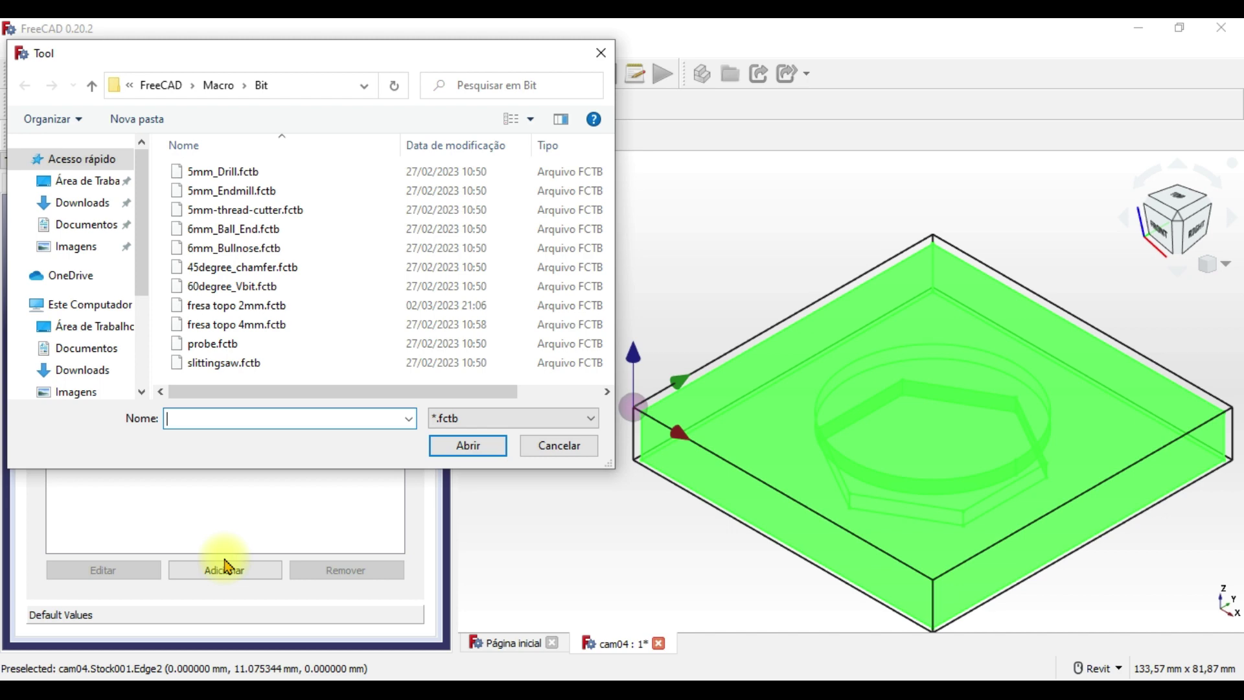
scroll(333, 344, "down", 1)
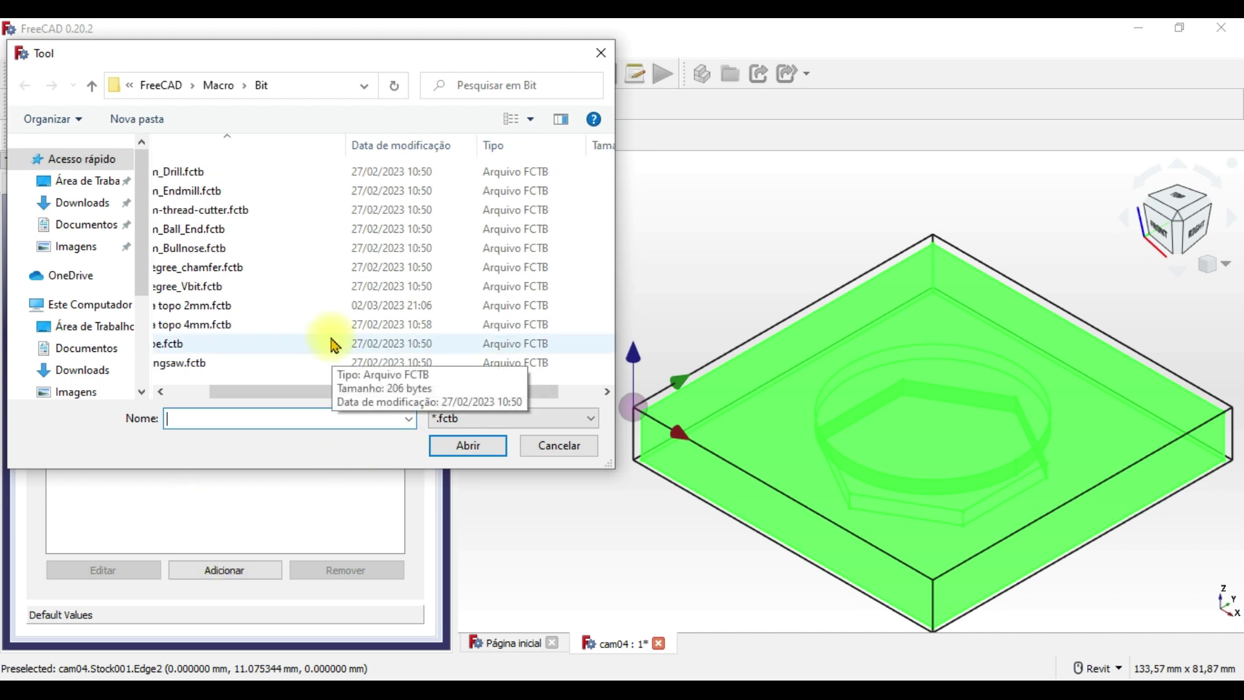
scroll(333, 345, "up", 1)
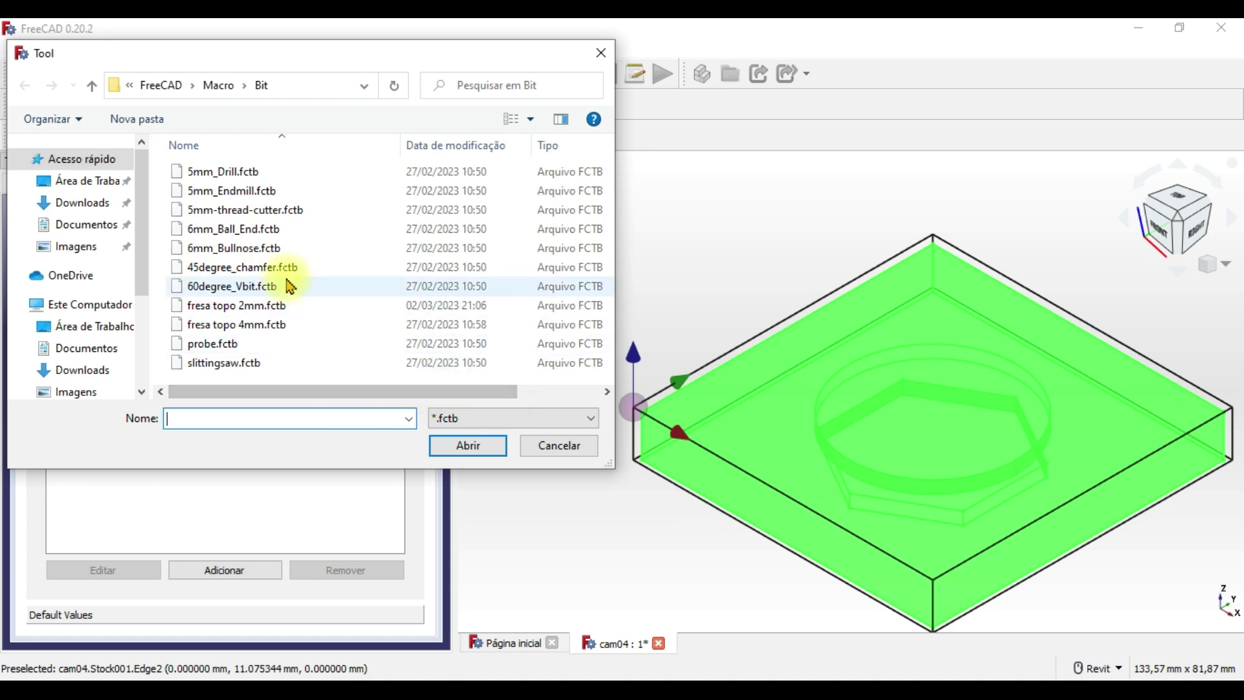
left_click(253, 324)
left_click(466, 446)
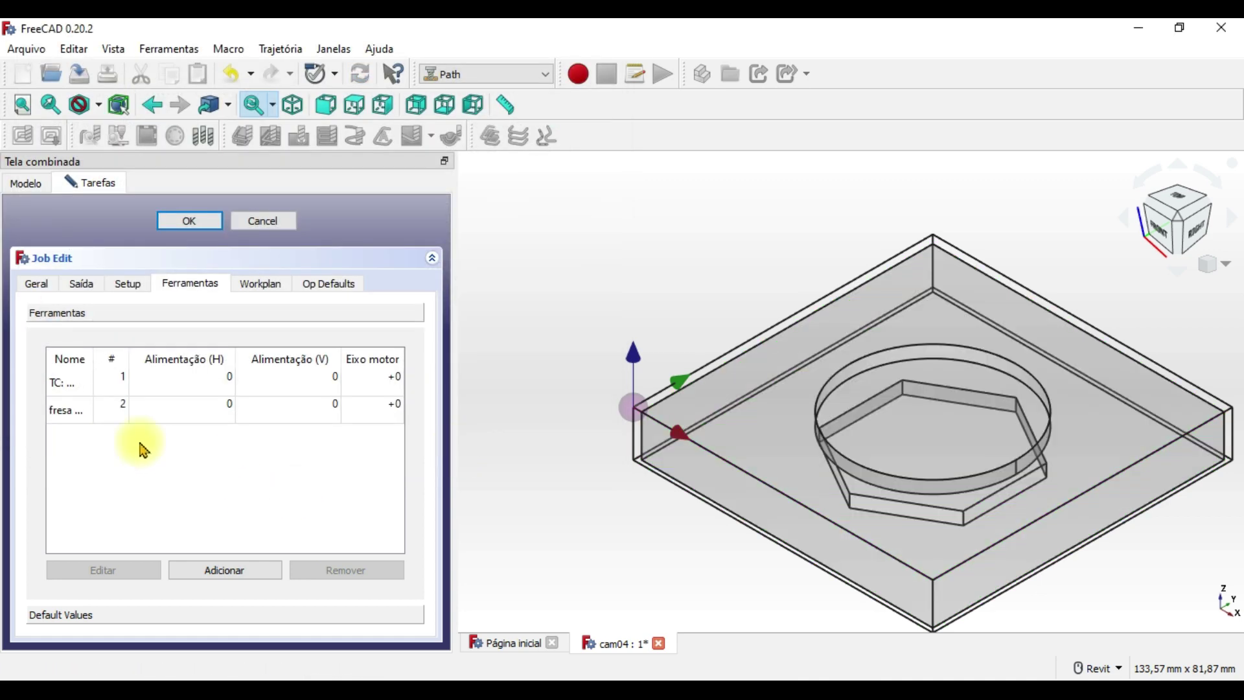
Step: Remove the extra first tool controller and select the end mill entry
left_click(62, 383)
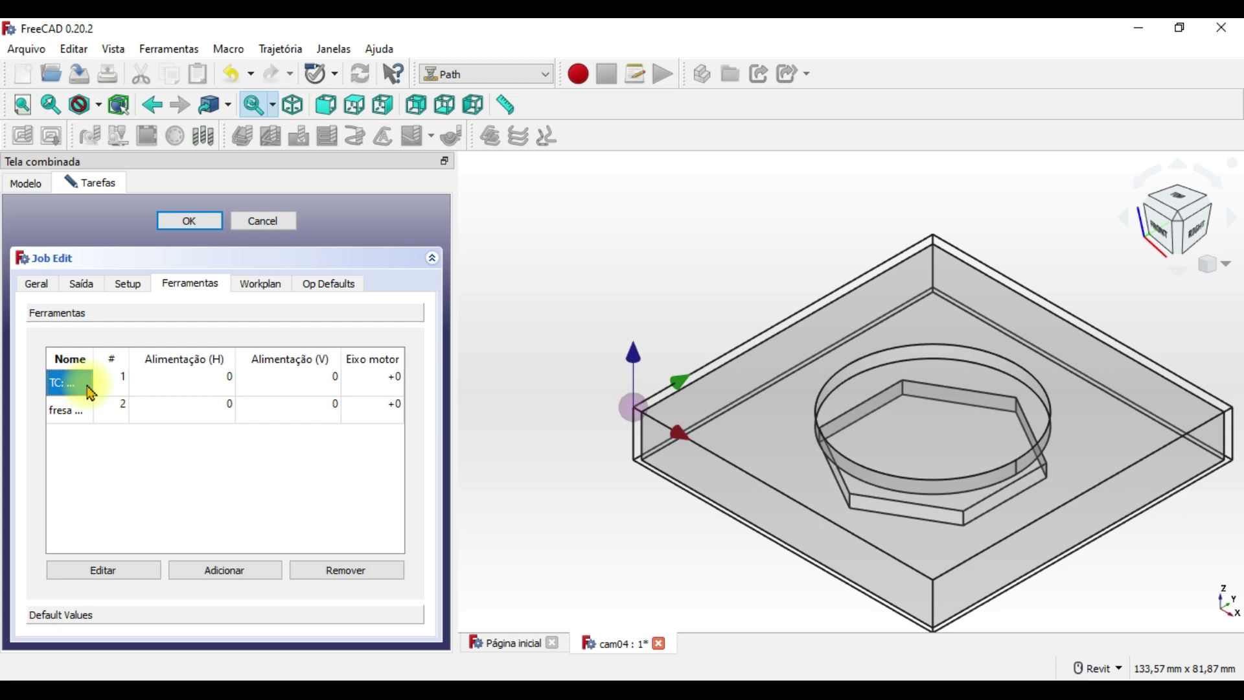
left_click(342, 571)
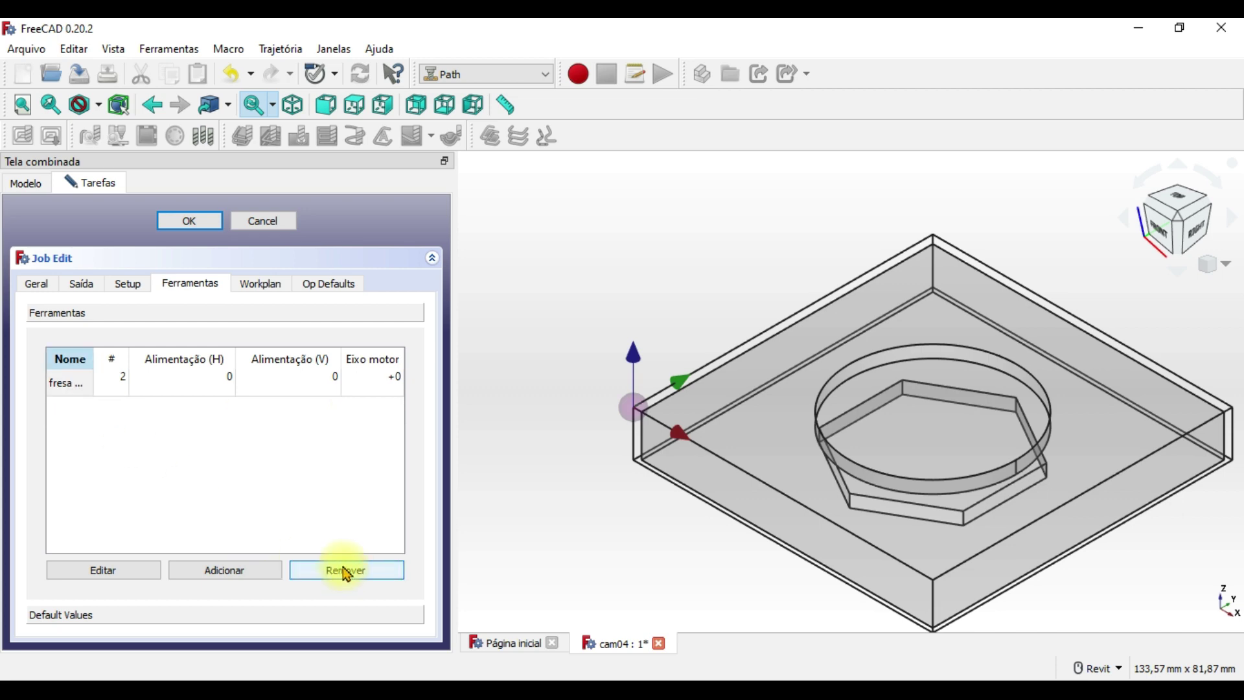
left_click(180, 385)
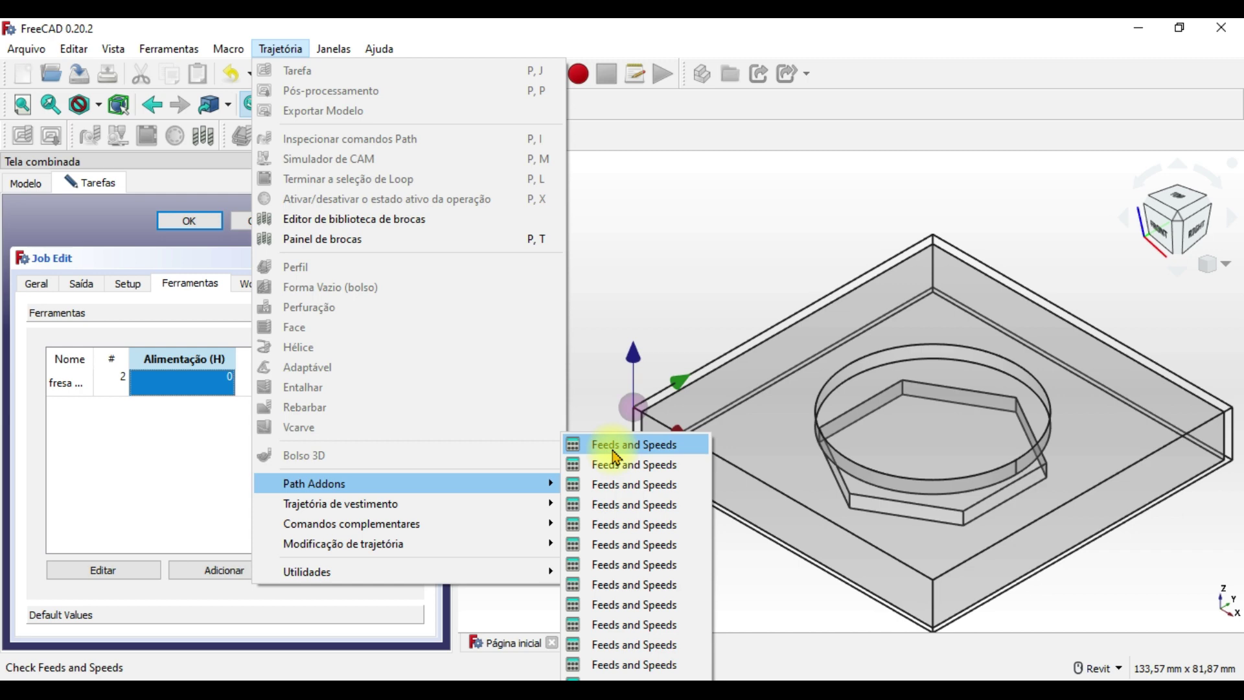
Step: In the Feeds and Speeds calculator, set material to Hardwood and surface speed to 145
left_click(613, 447)
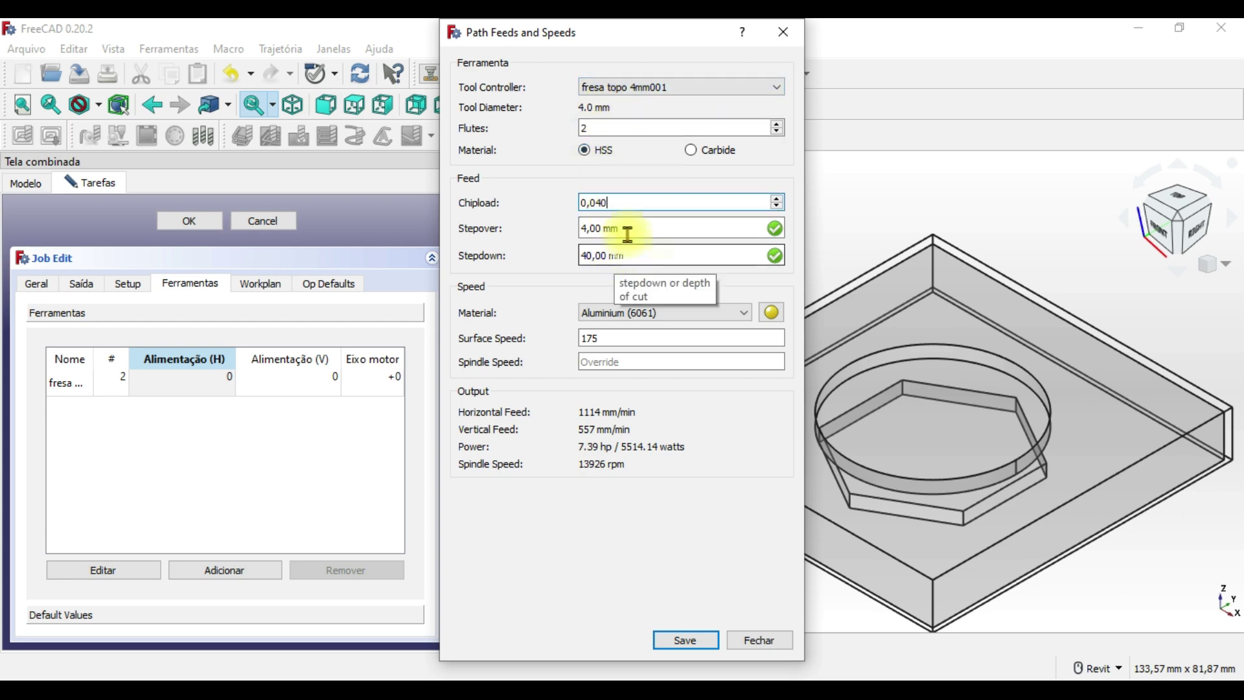
left_click(645, 260)
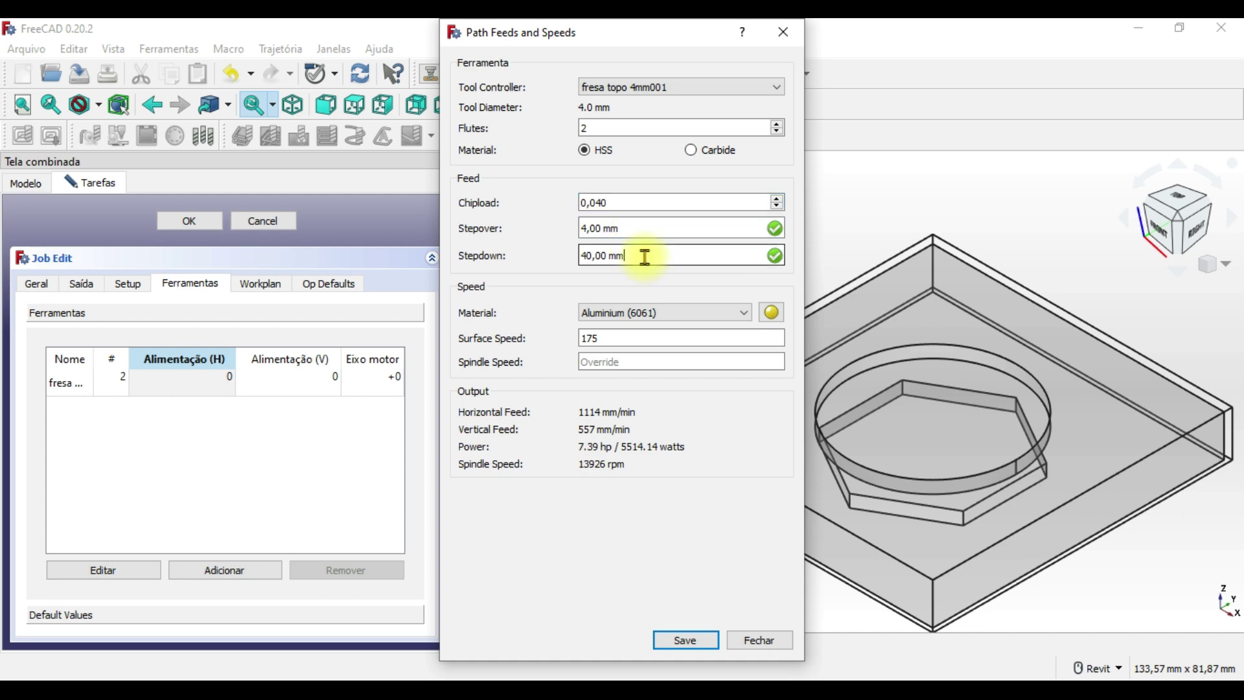
left_click(749, 316)
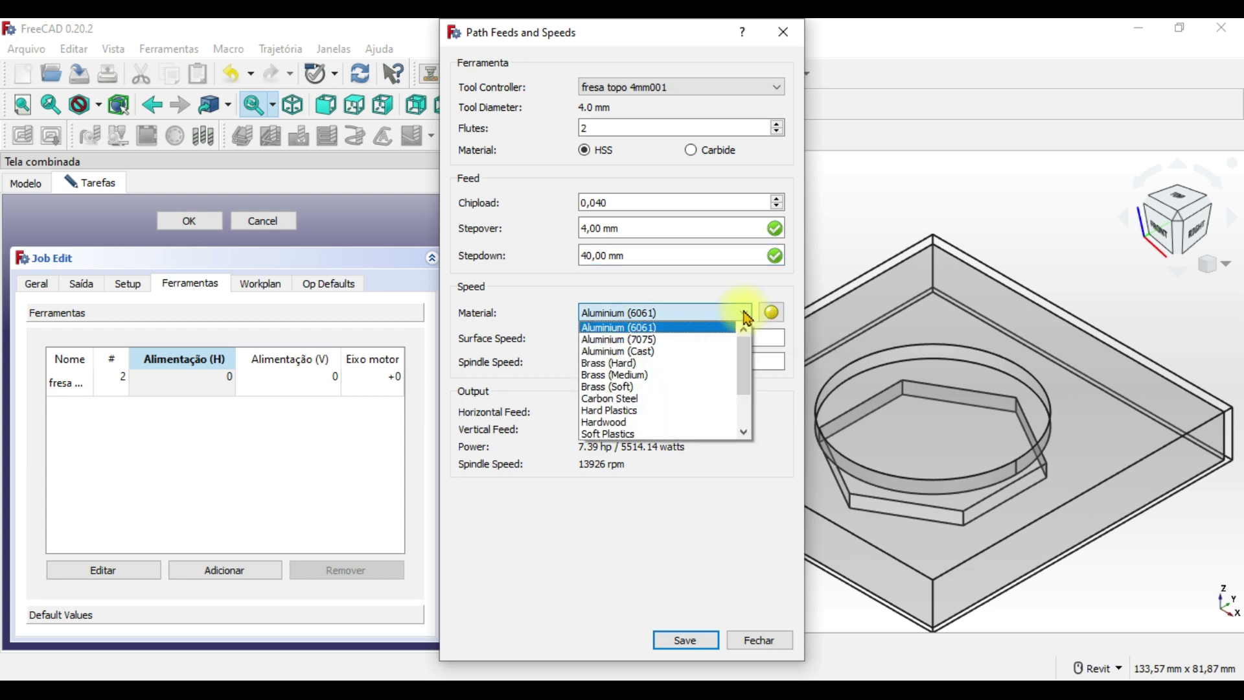
scroll(674, 415, "down", 1)
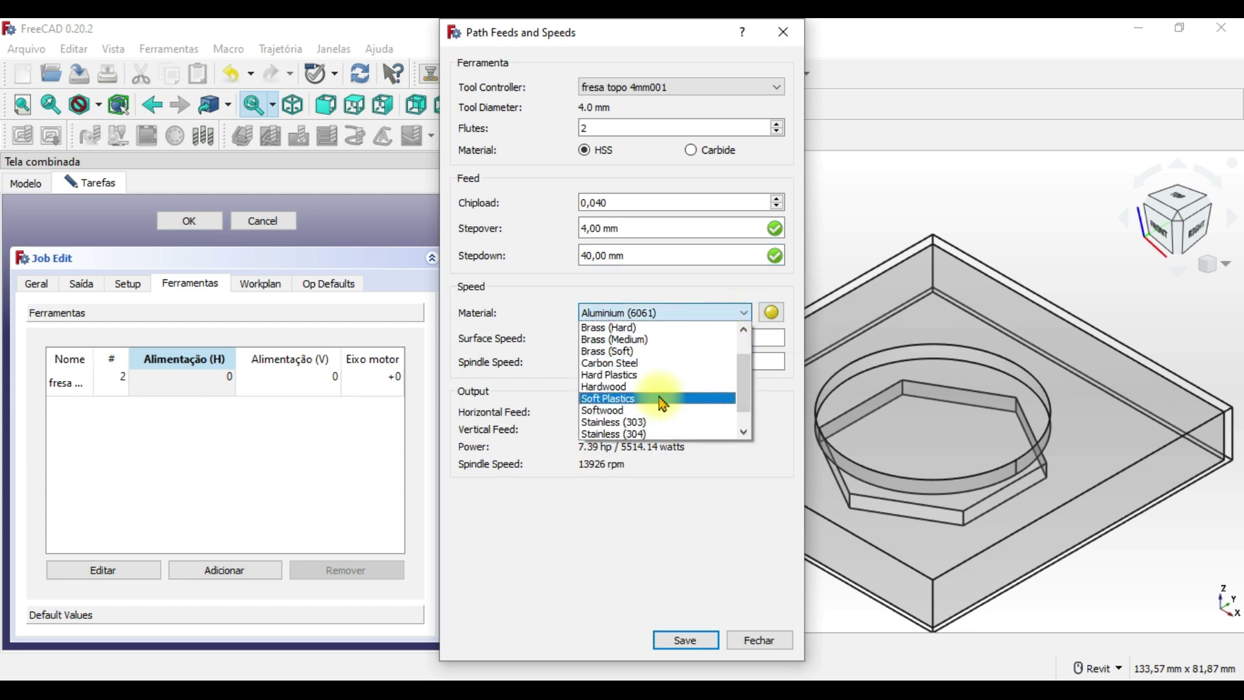
left_click(665, 387)
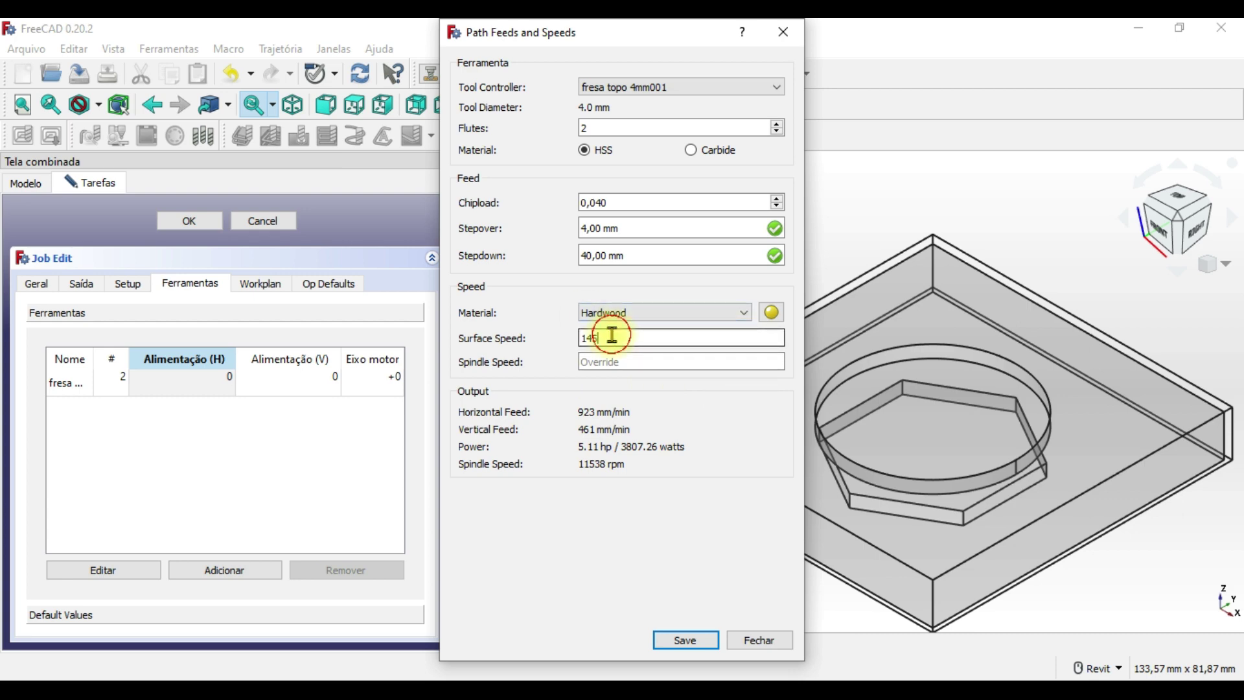
left_click(591, 338)
type("145")
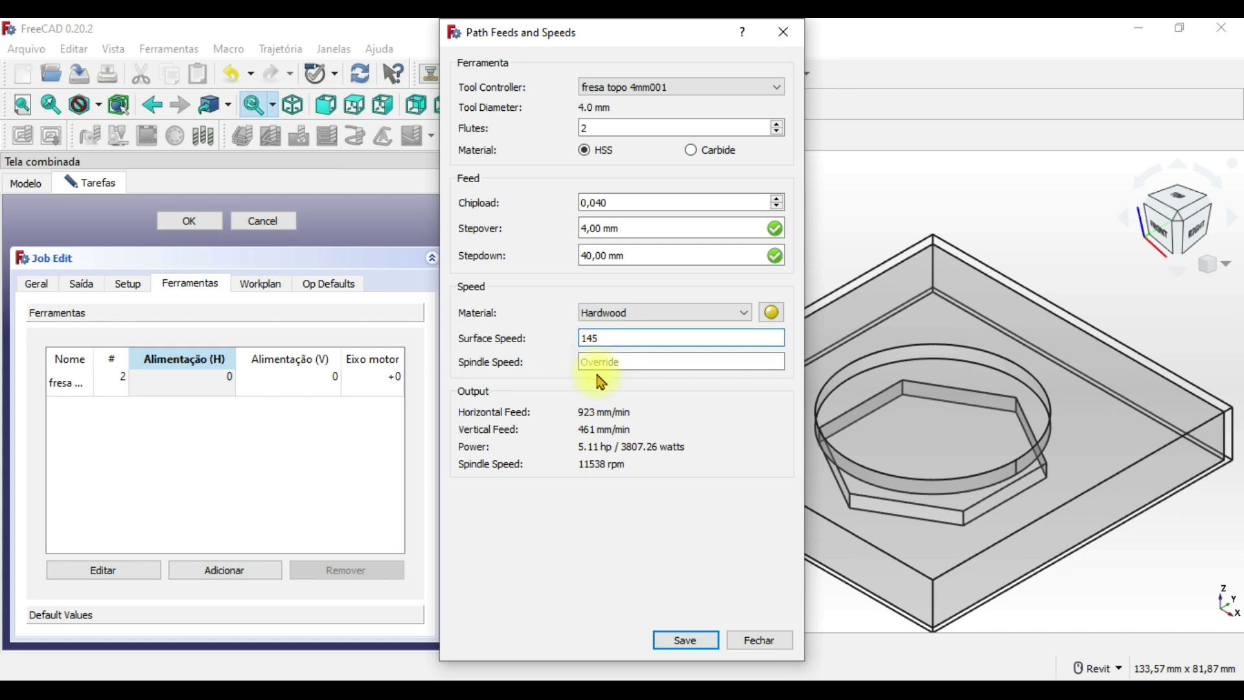
left_click(603, 361)
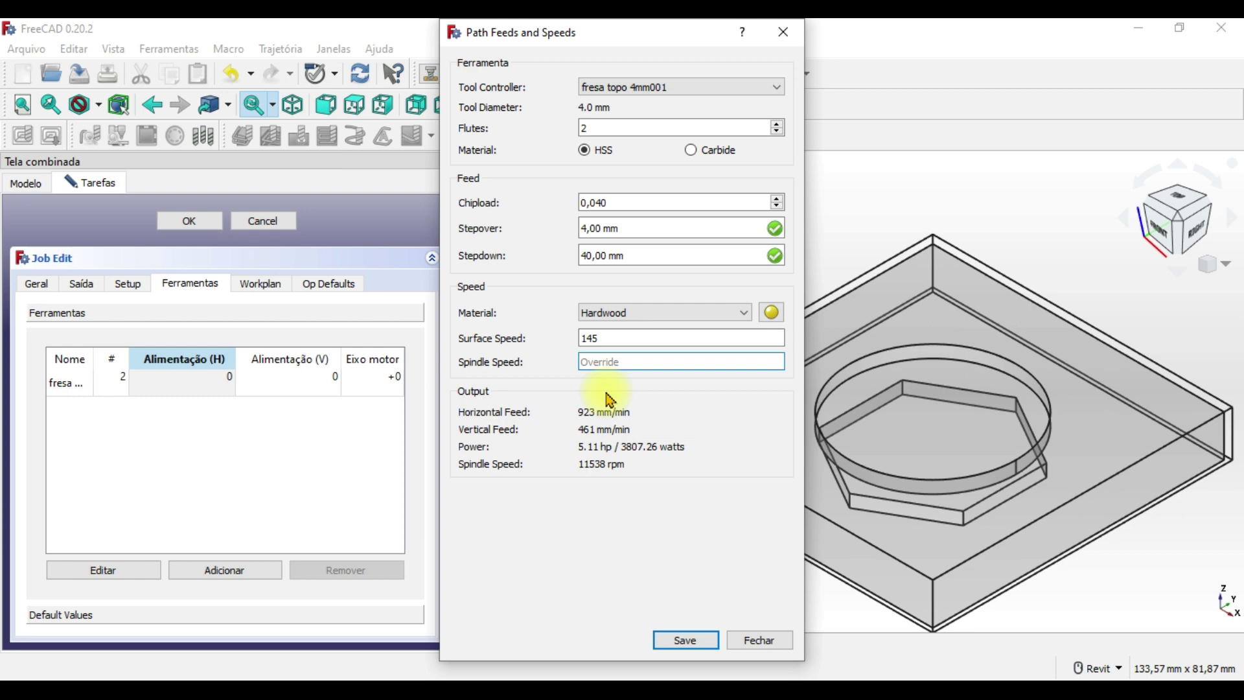
Step: Override spindle speed to 2000 rpm and stepdown to 10, then save the 160/80 mm/min feeds
type("2000")
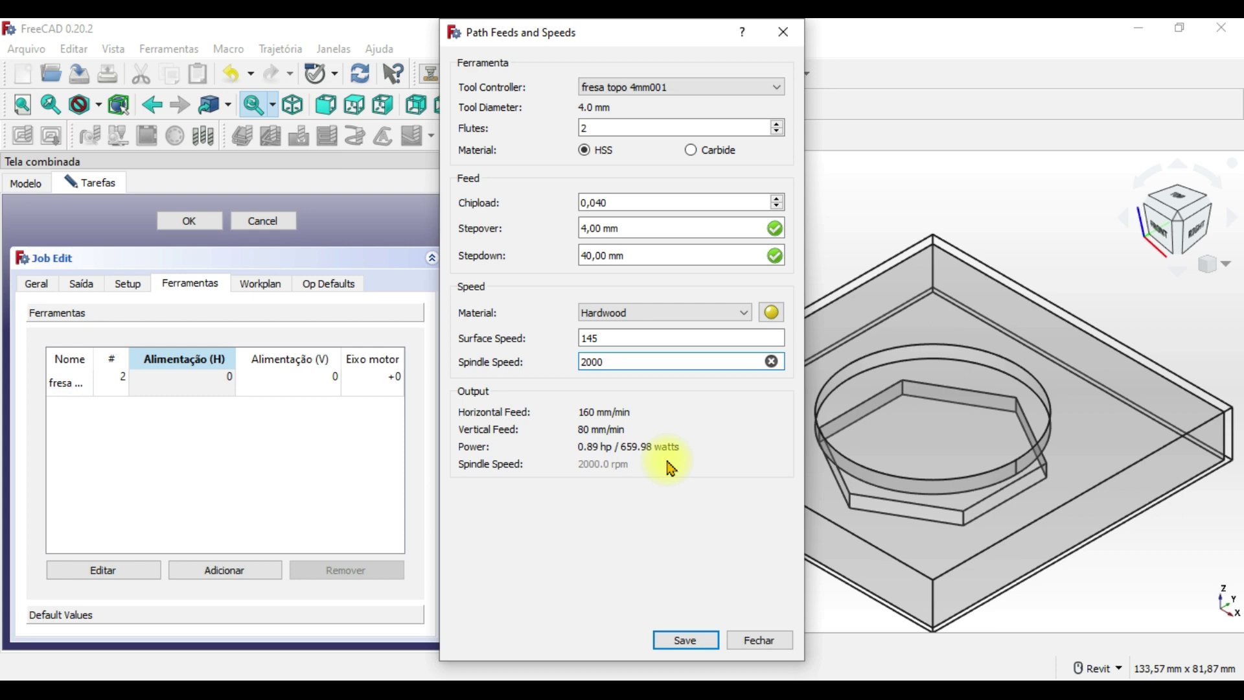
key("shift+Tab")
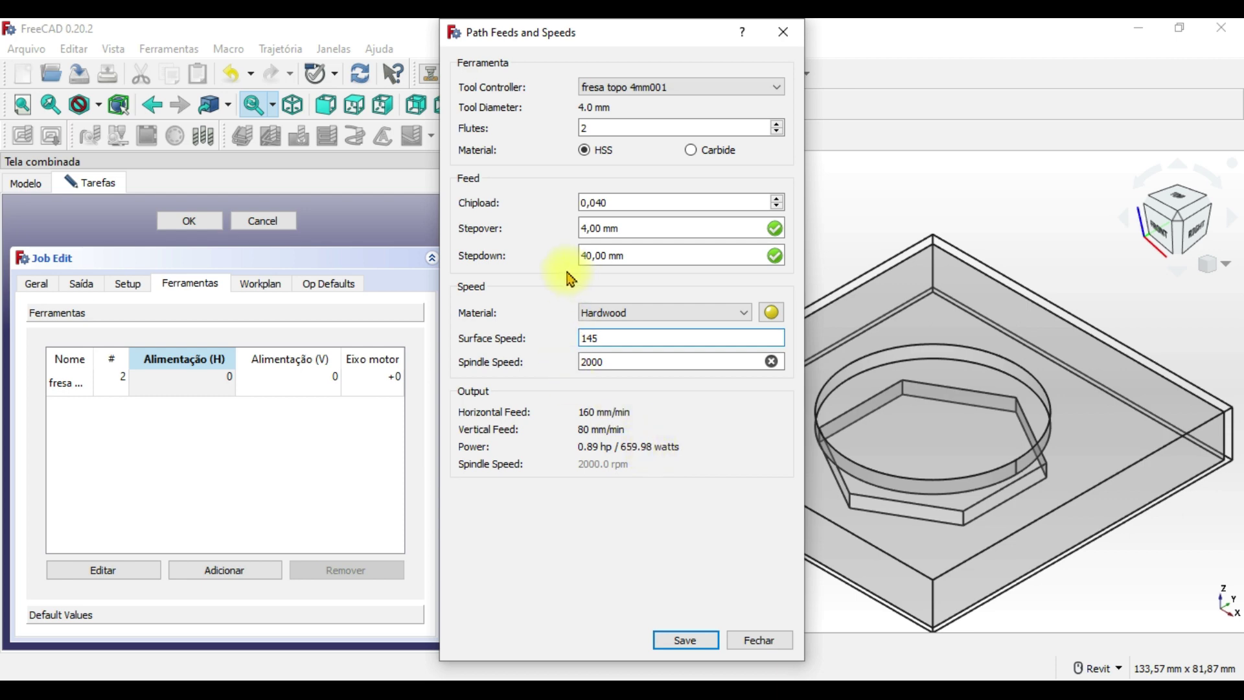
triple_click(632, 255)
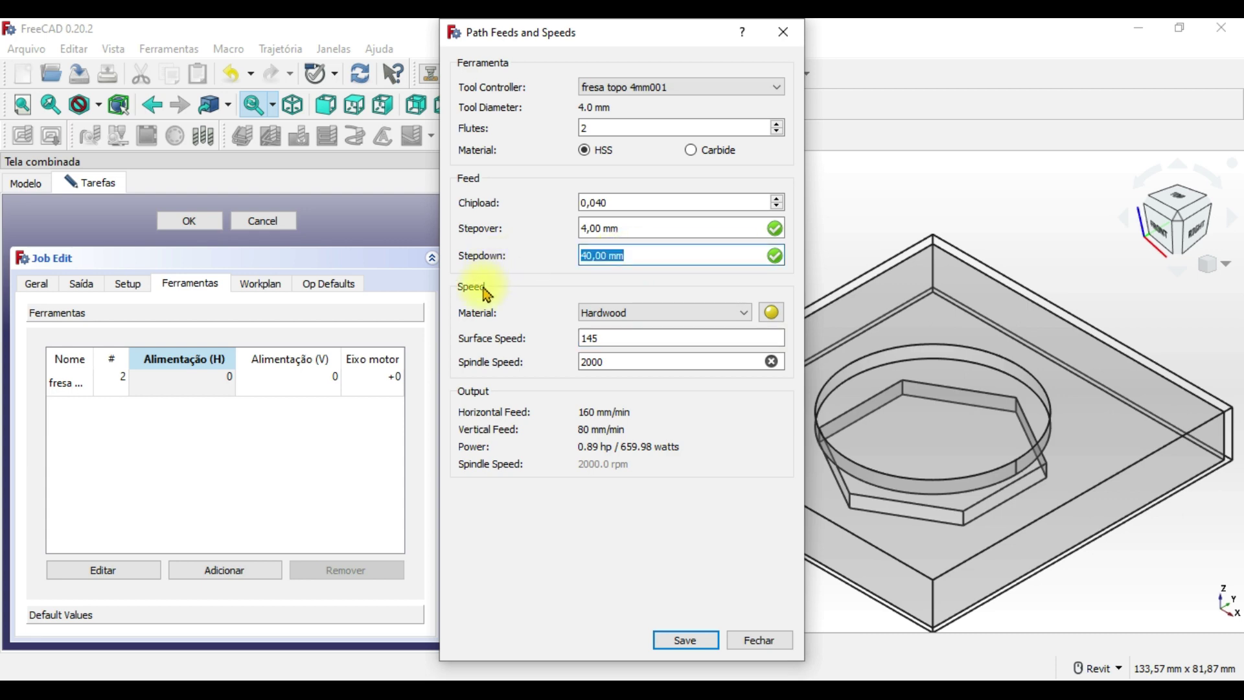
type("20")
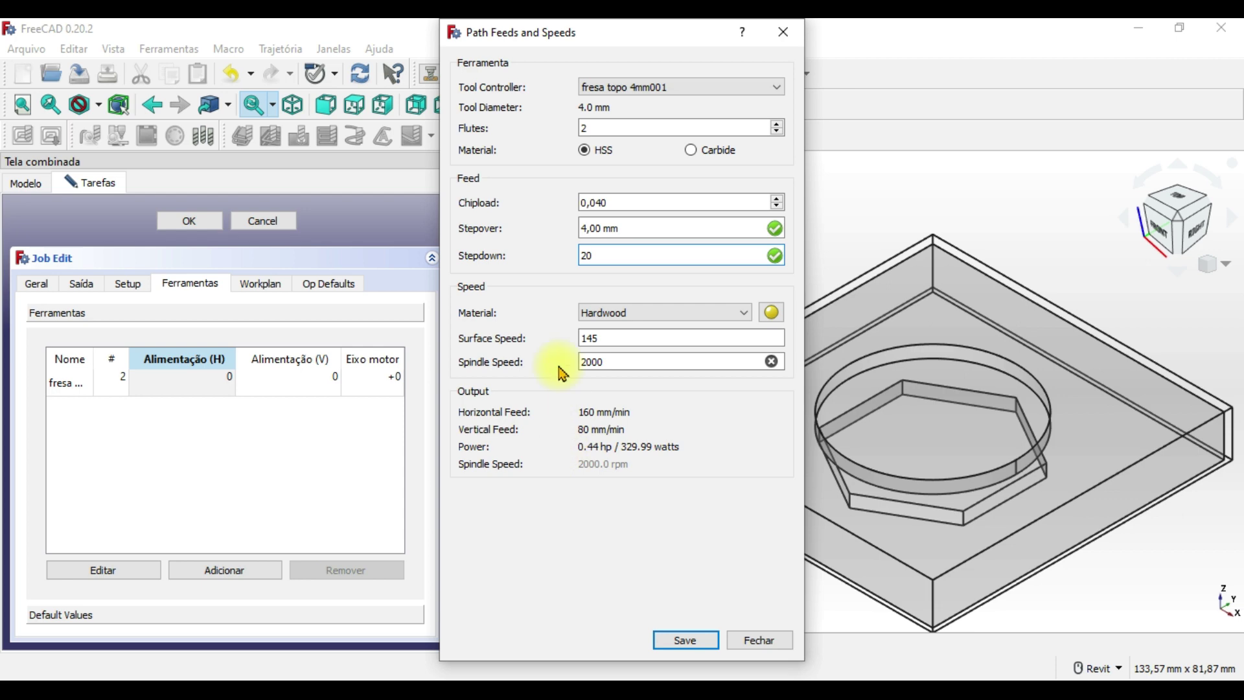
left_click_drag(624, 259, 584, 256)
type("10")
left_click(687, 642)
left_click(734, 646)
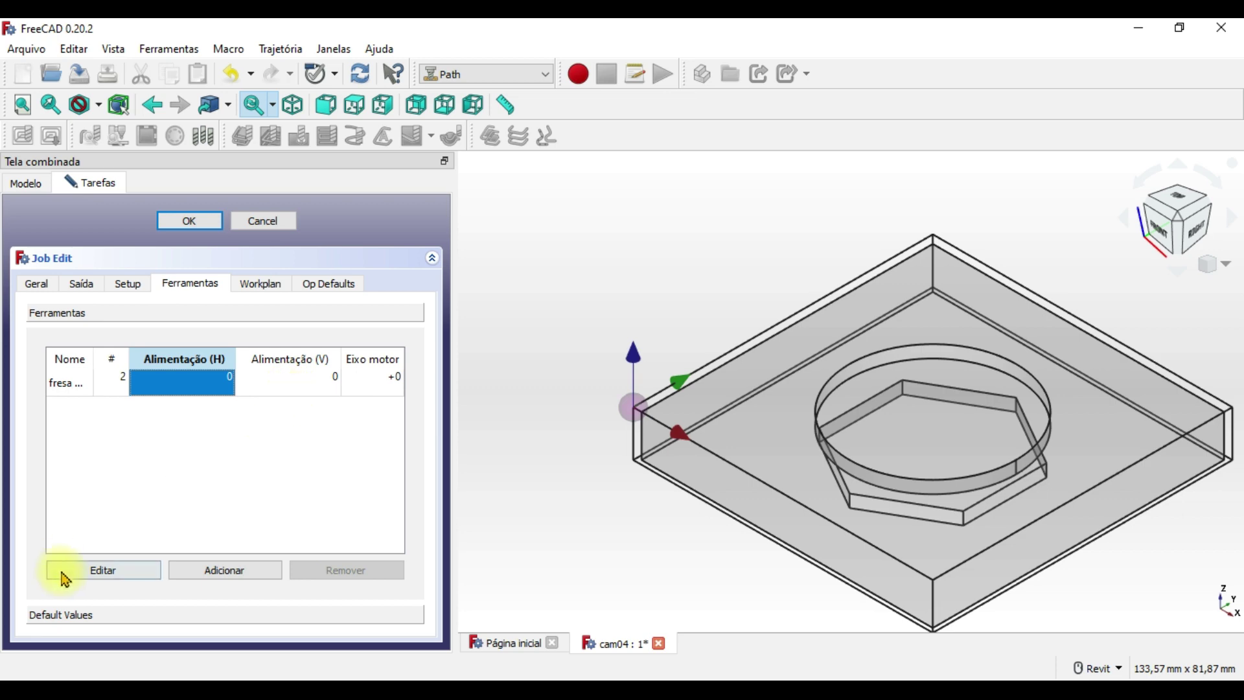
Step: Apply the end mill's feeds of 160 and 80 mm/min and the +2000 spindle speed
left_click(120, 577)
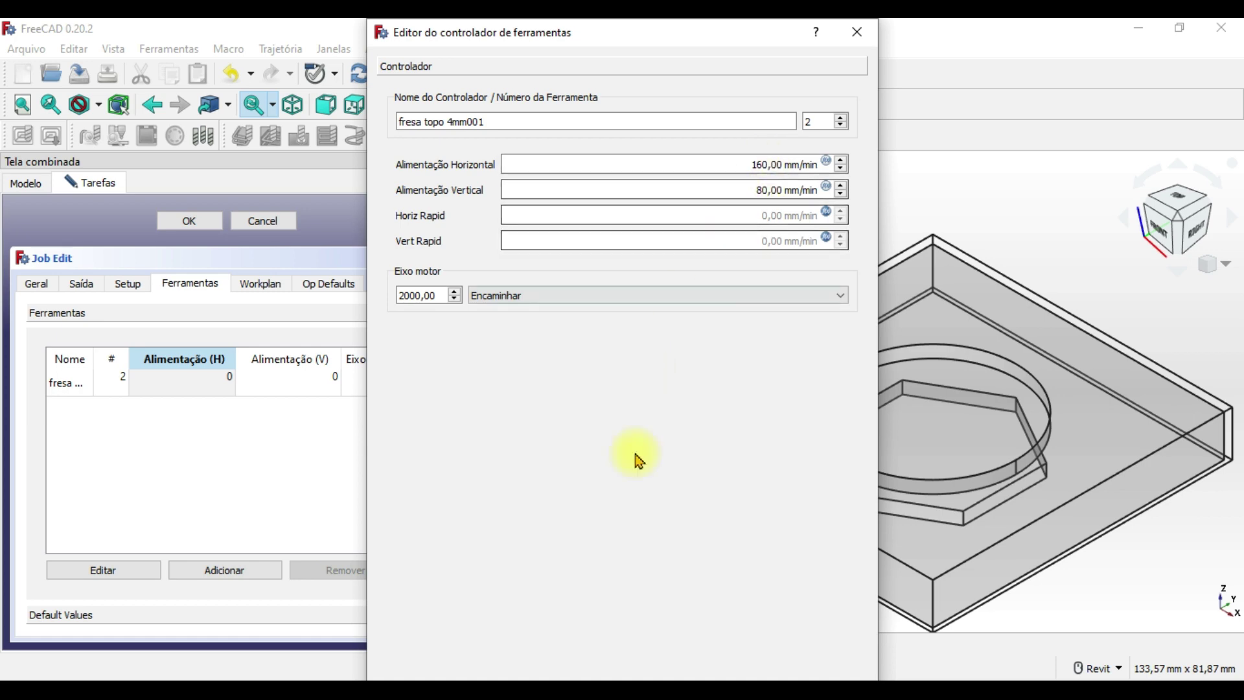
left_click(762, 677)
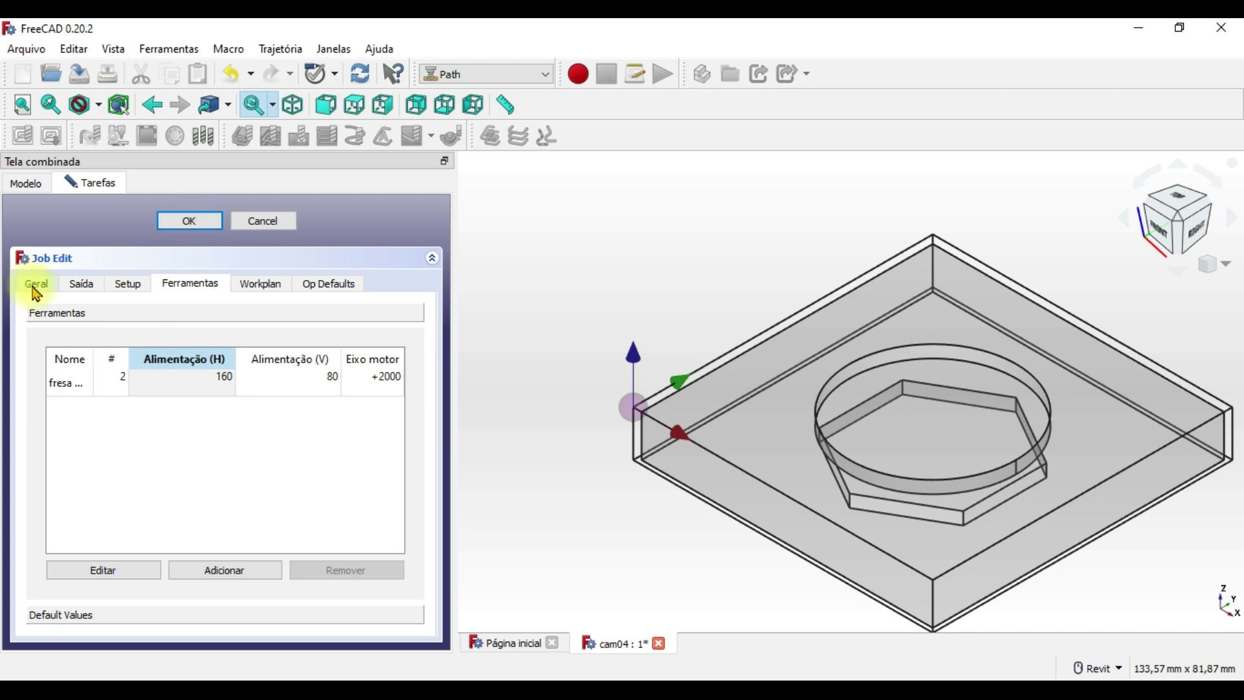
Step: Rename the job to 'face superior'
left_click(37, 286)
double_click(57, 367)
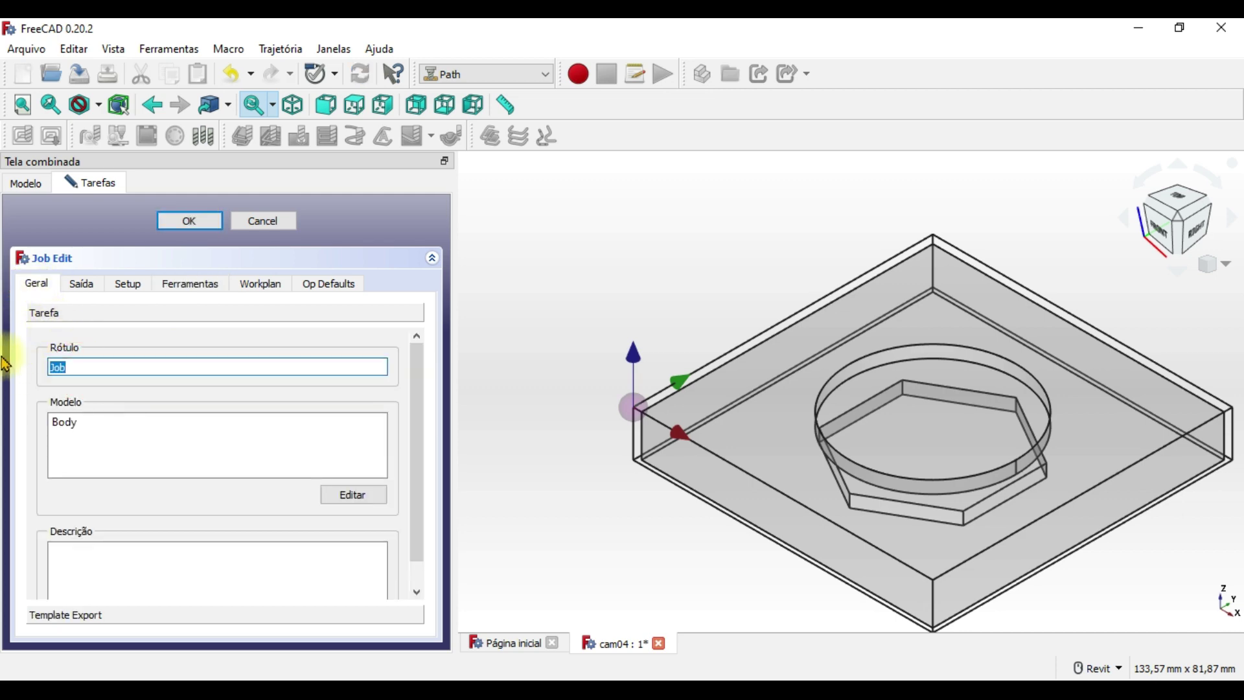
type("face superior")
Step: Choose the grbl post-processor and accept the job settings
left_click(81, 285)
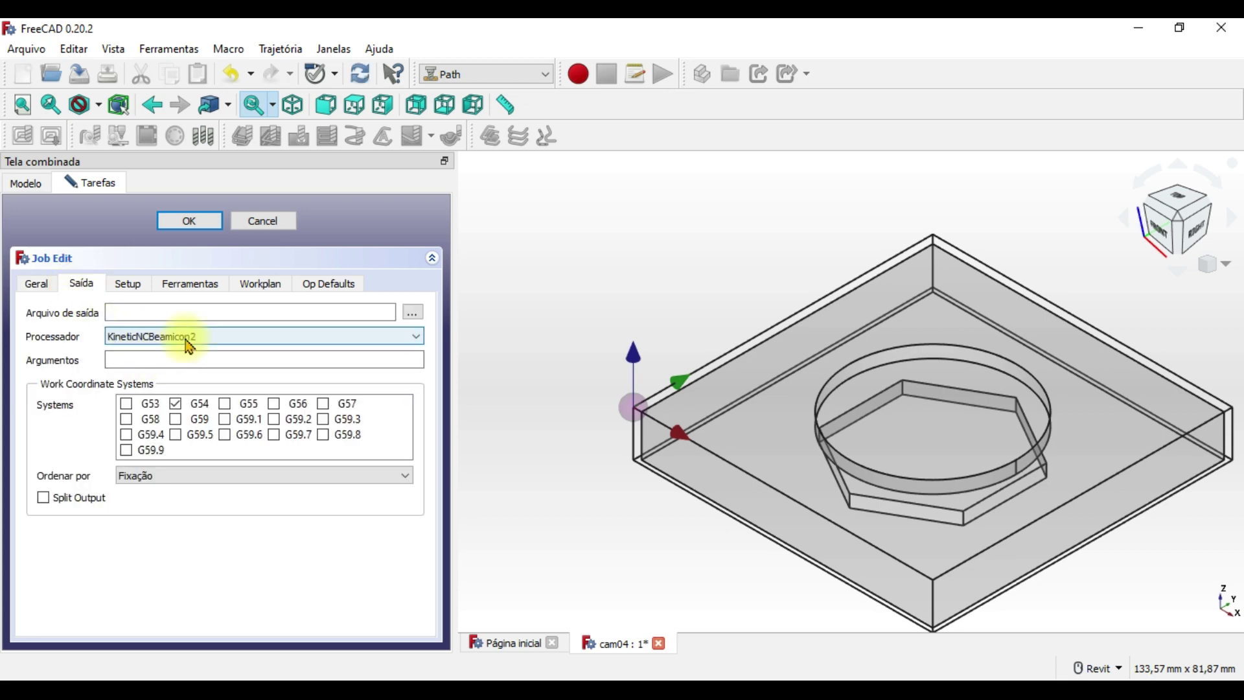
left_click(188, 338)
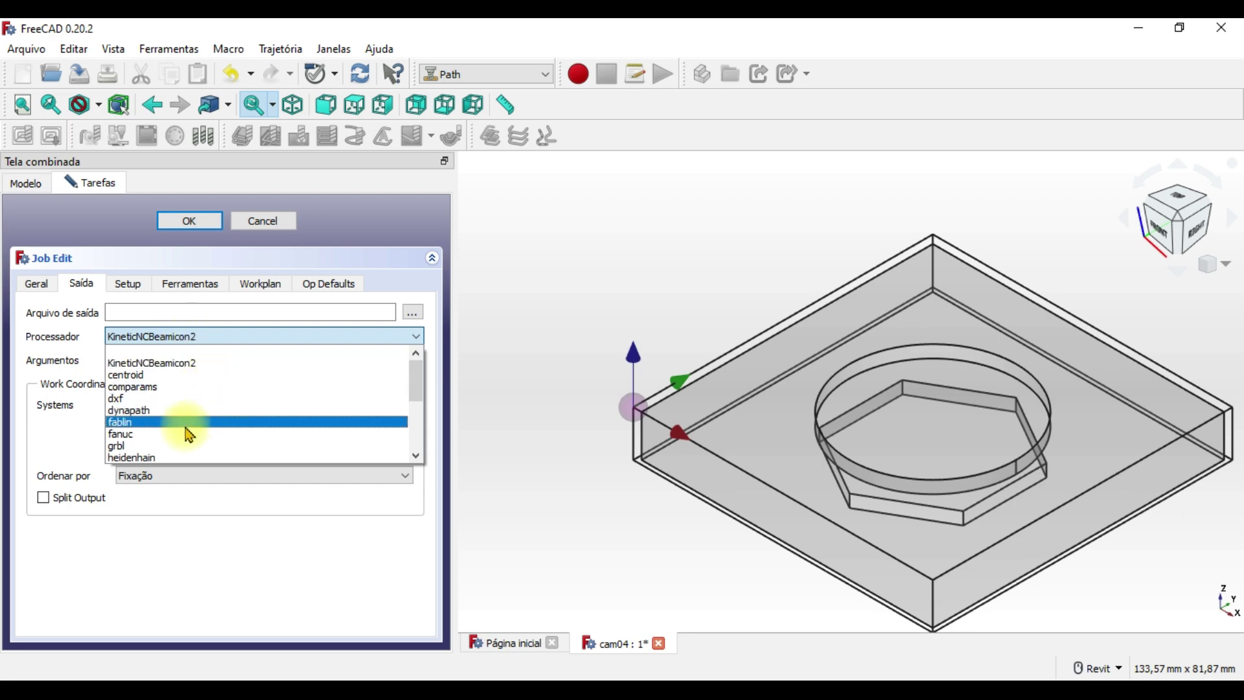
left_click(176, 447)
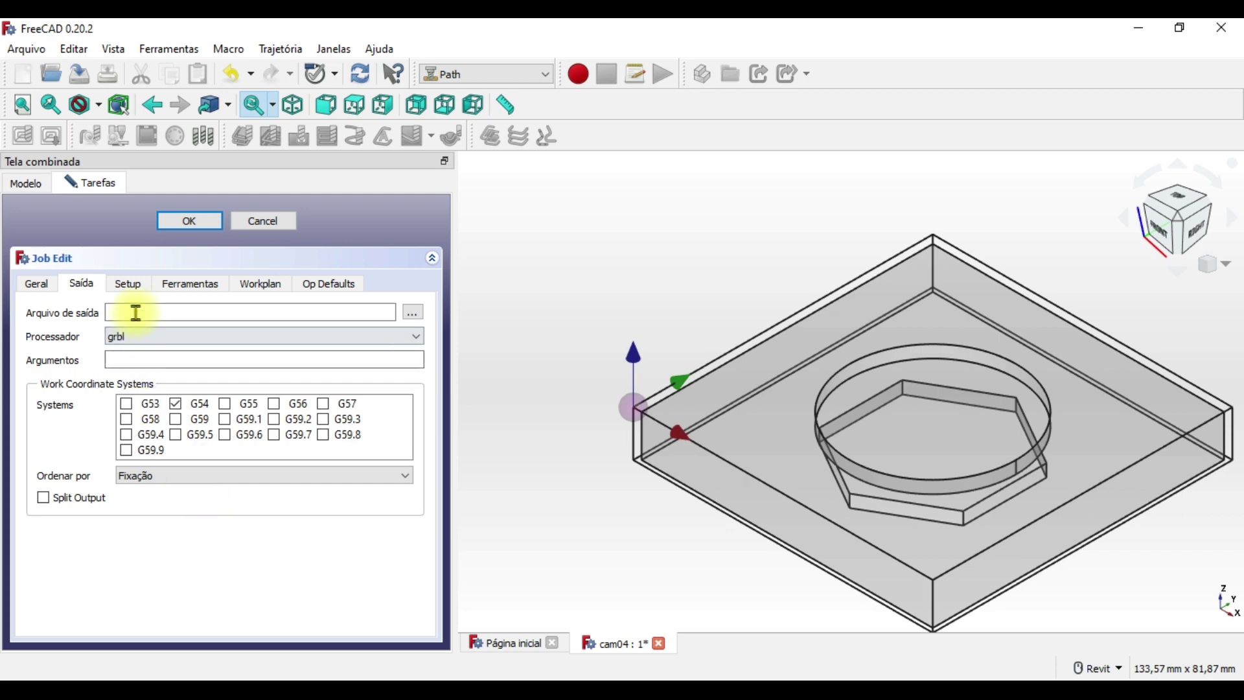
left_click(190, 221)
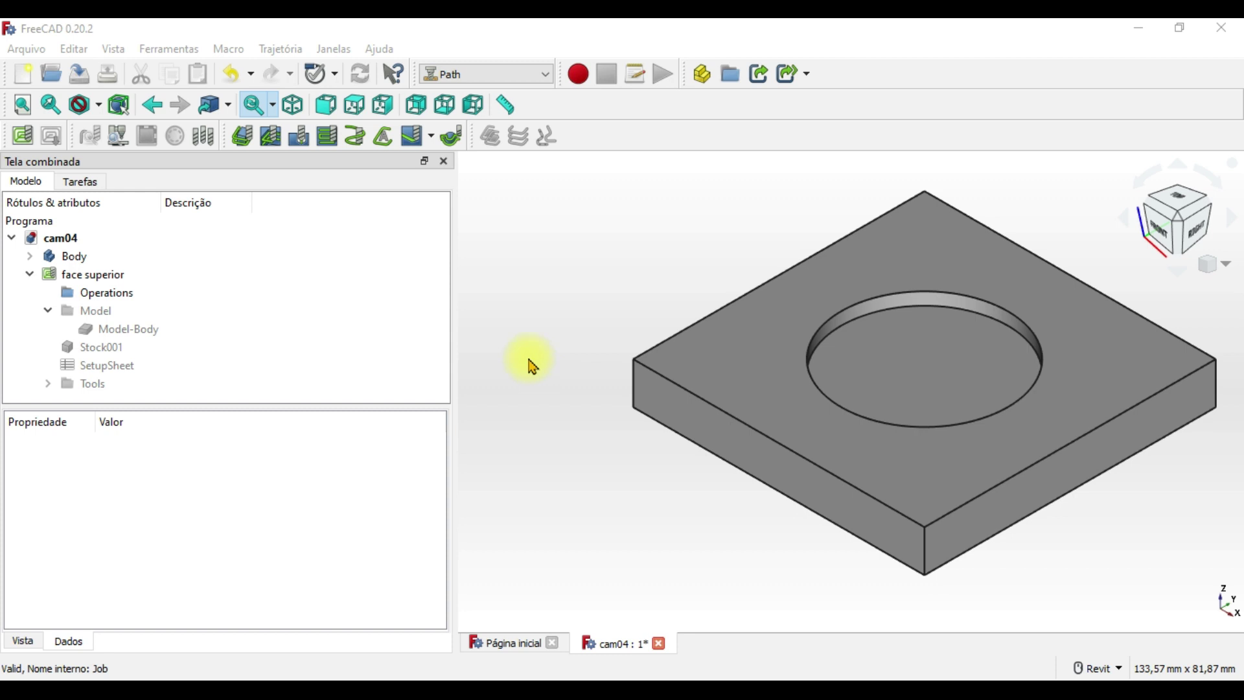
left_click(114, 259)
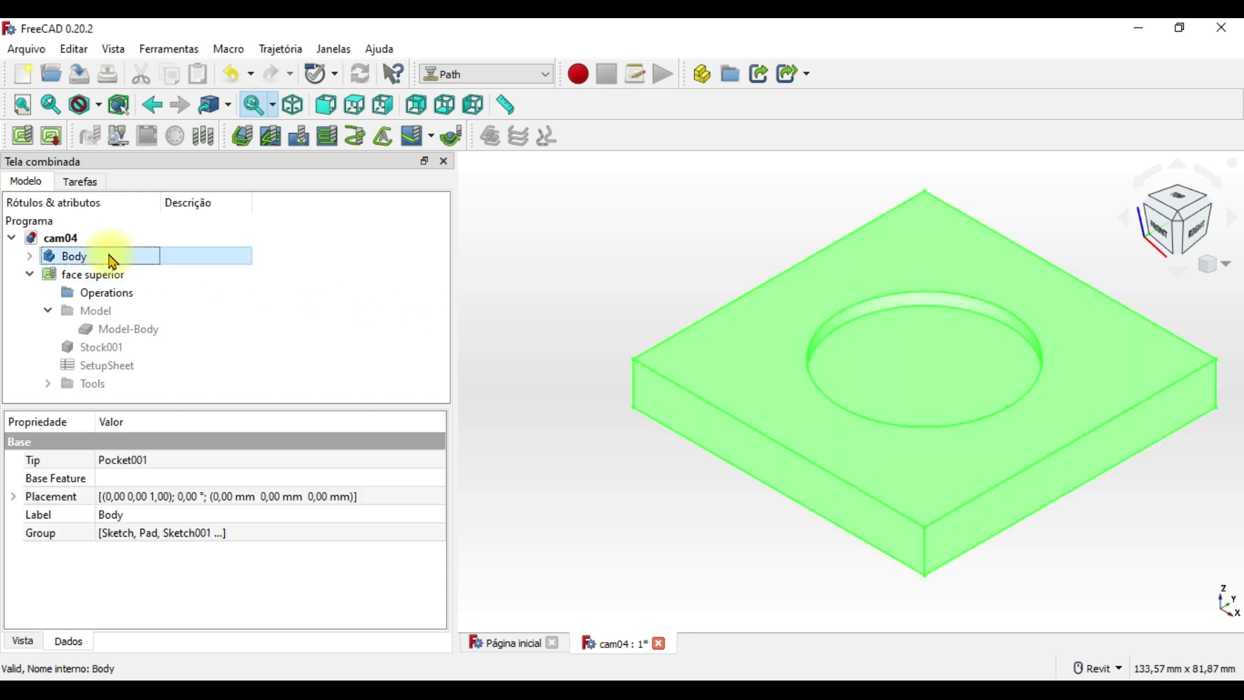
key("space")
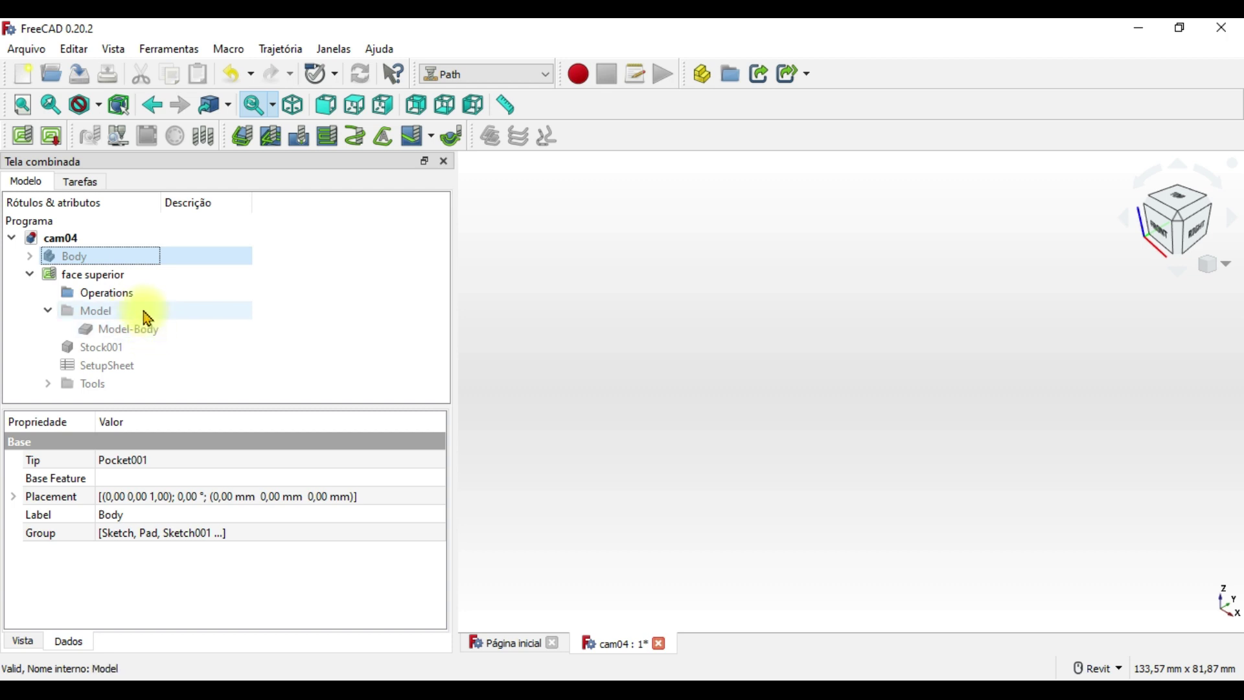
left_click(138, 314)
key("space")
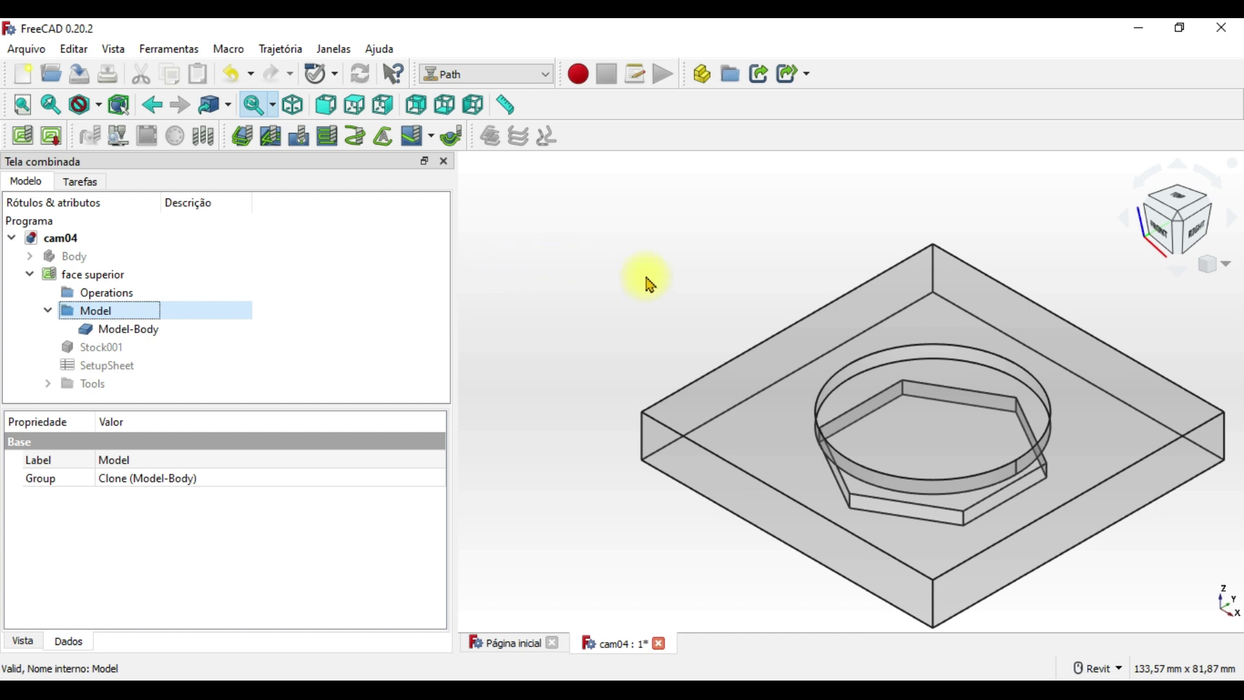
middle_click_drag(628, 291, 570, 248)
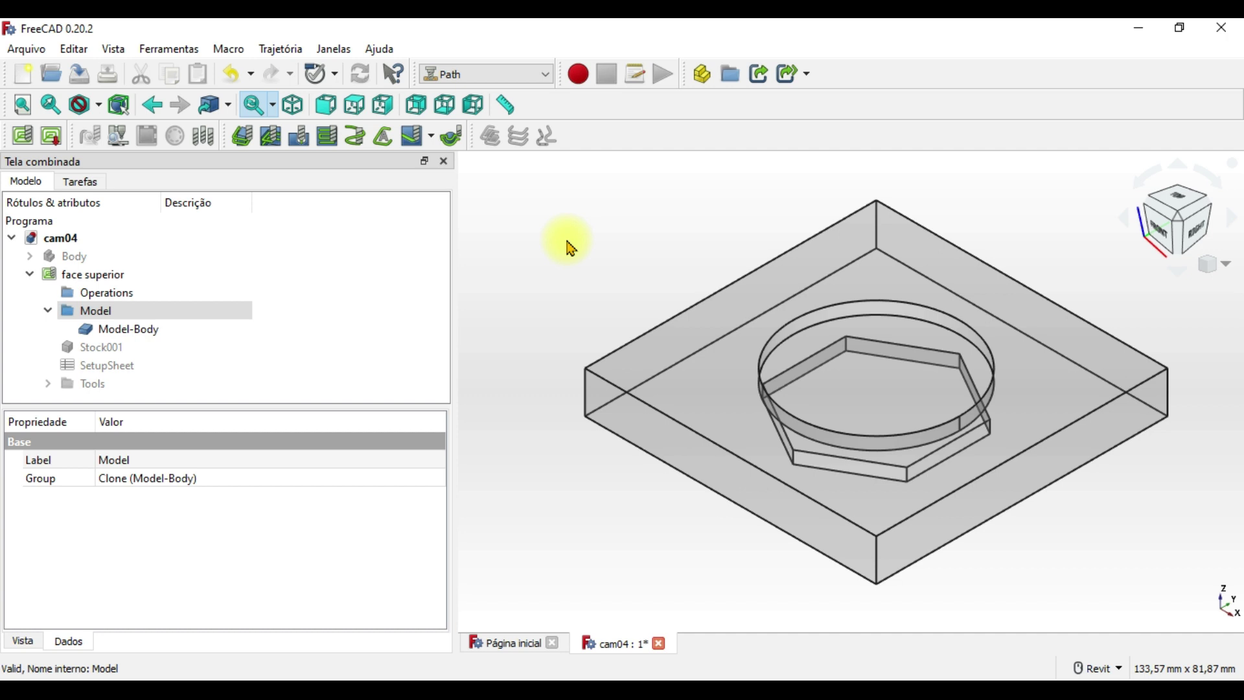
left_click(313, 320)
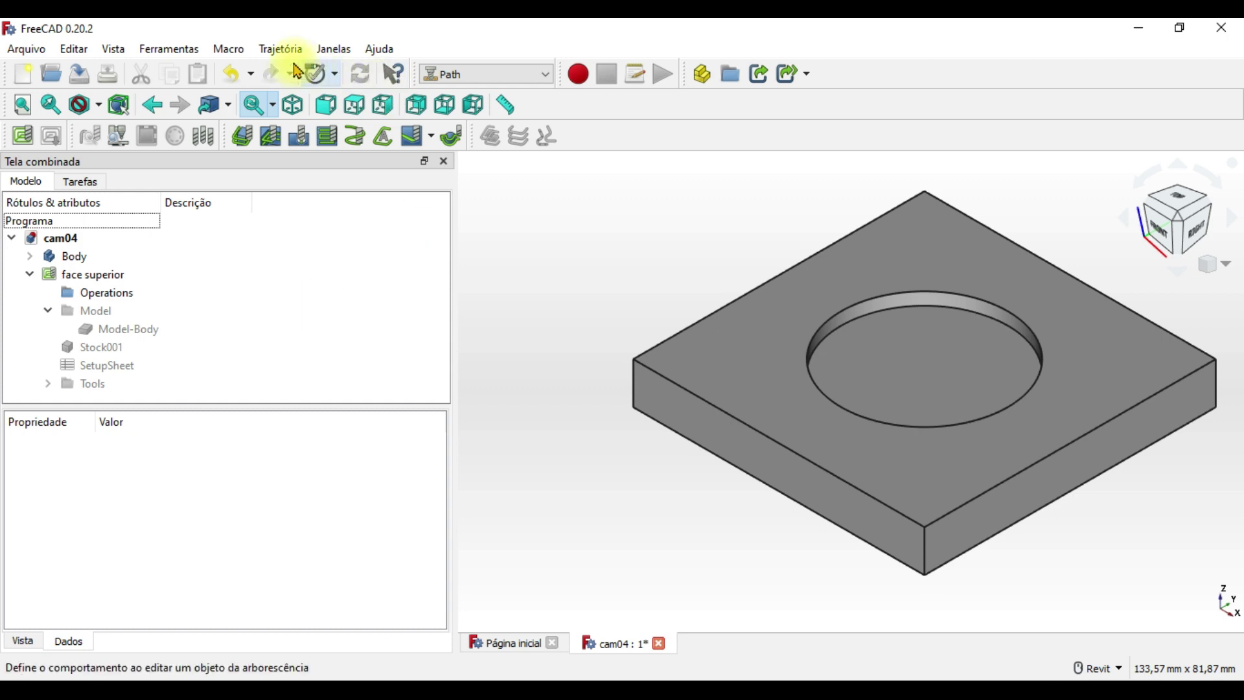
Step: Export the job with its setup sheet as template 'modelo peça de madeira'
left_click(280, 49)
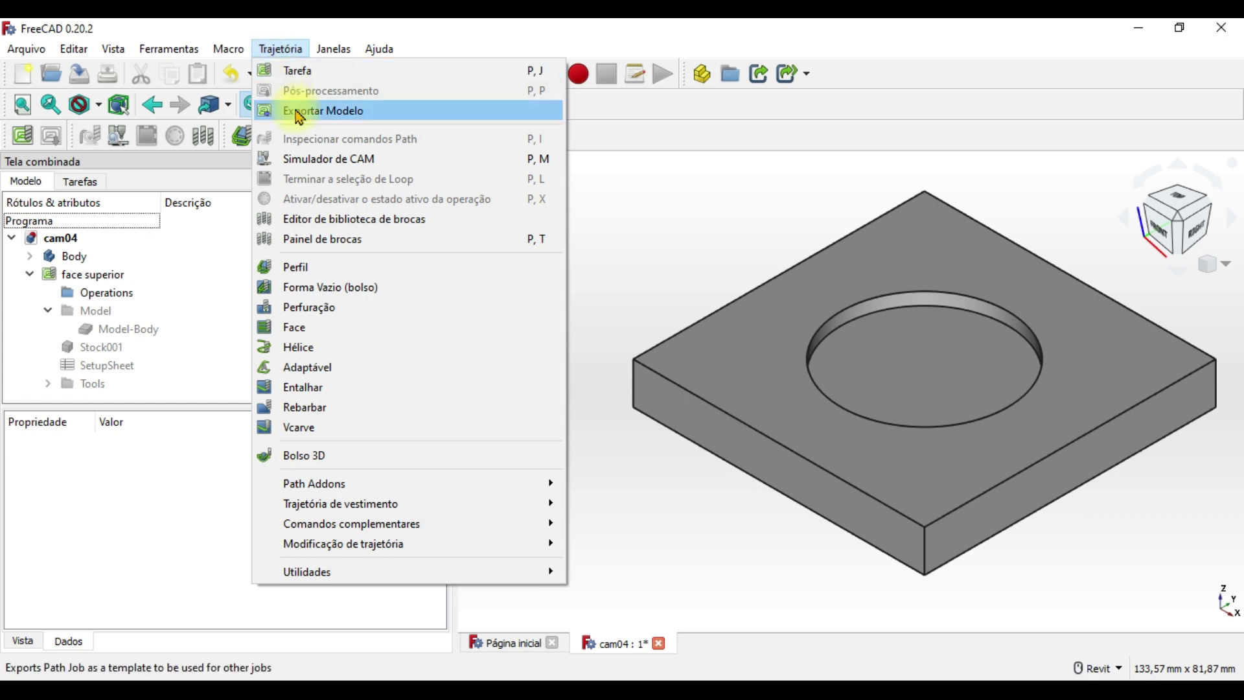
left_click(295, 110)
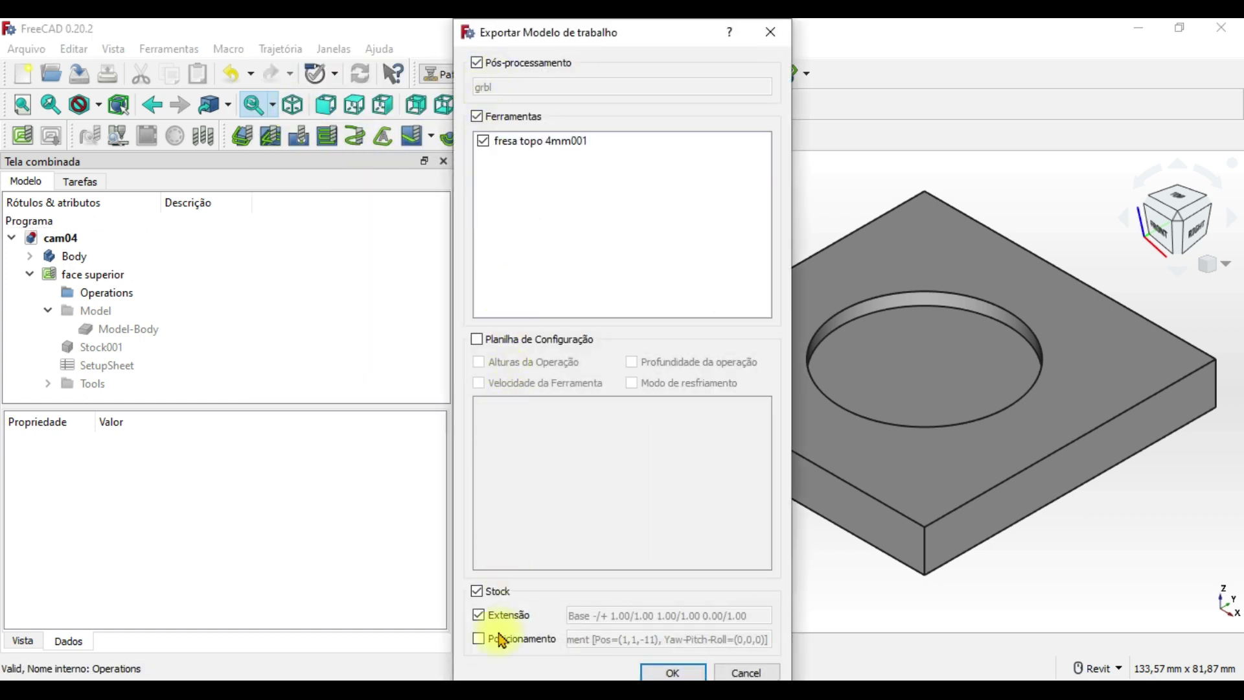
left_click(477, 339)
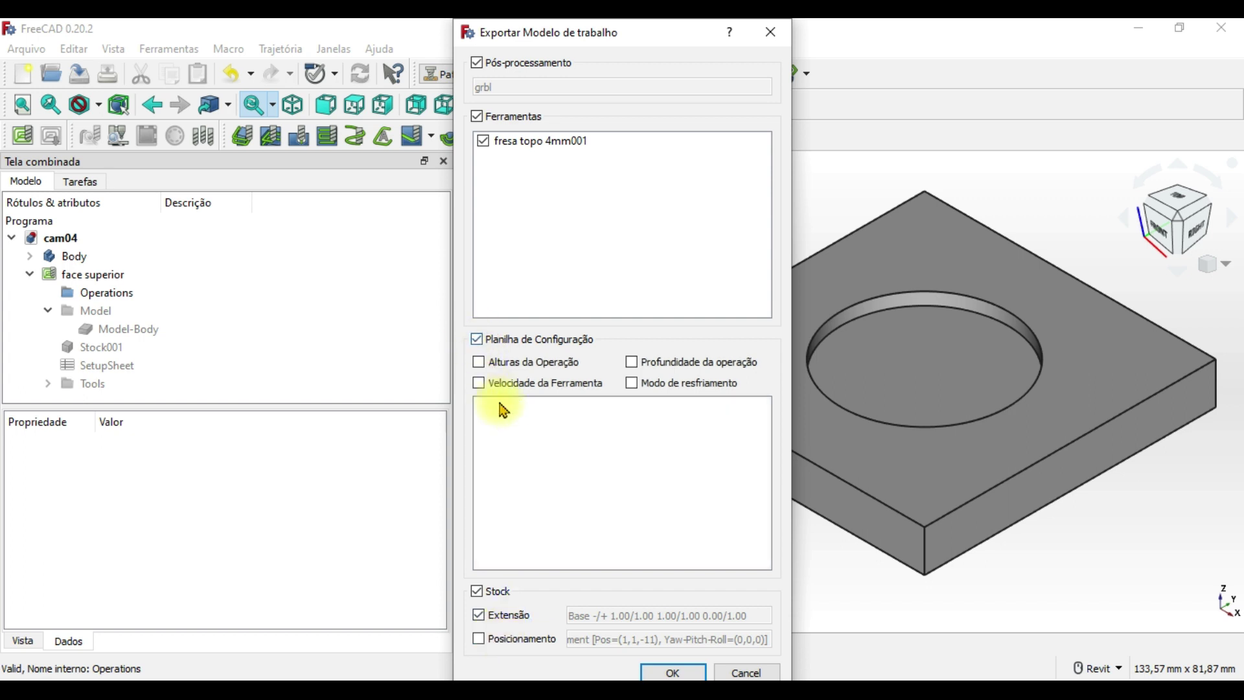
left_click(677, 674)
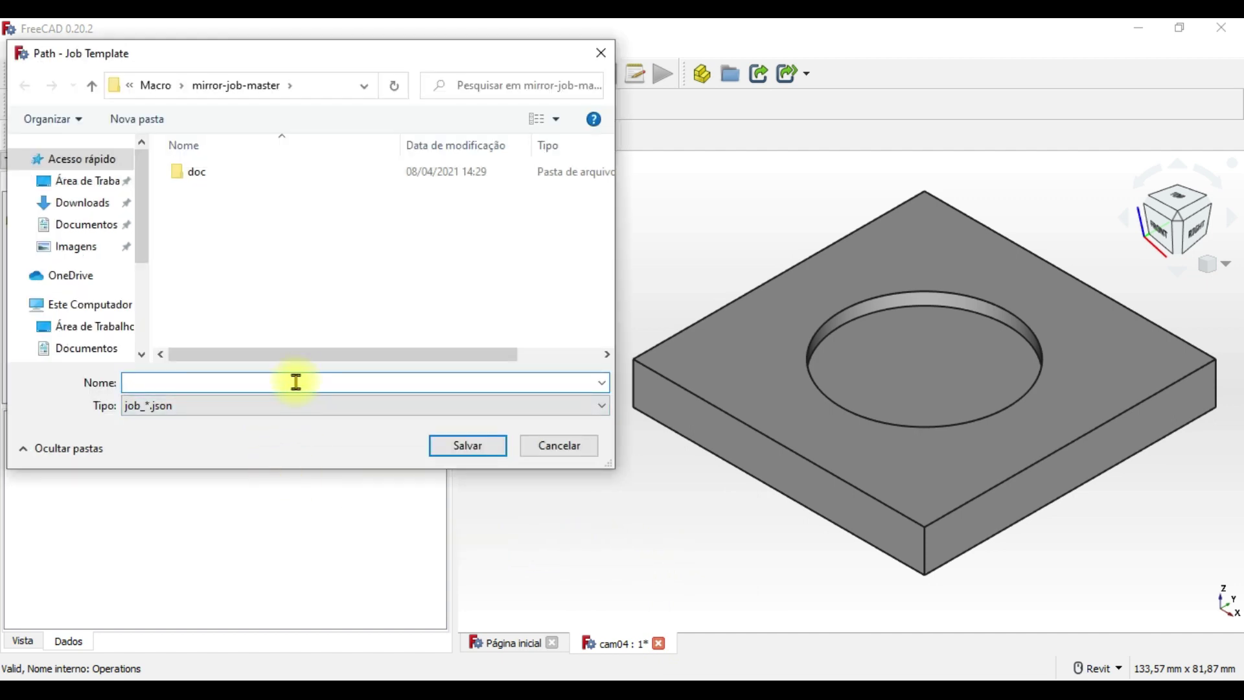
type("modelo peça de madeira")
left_click(483, 446)
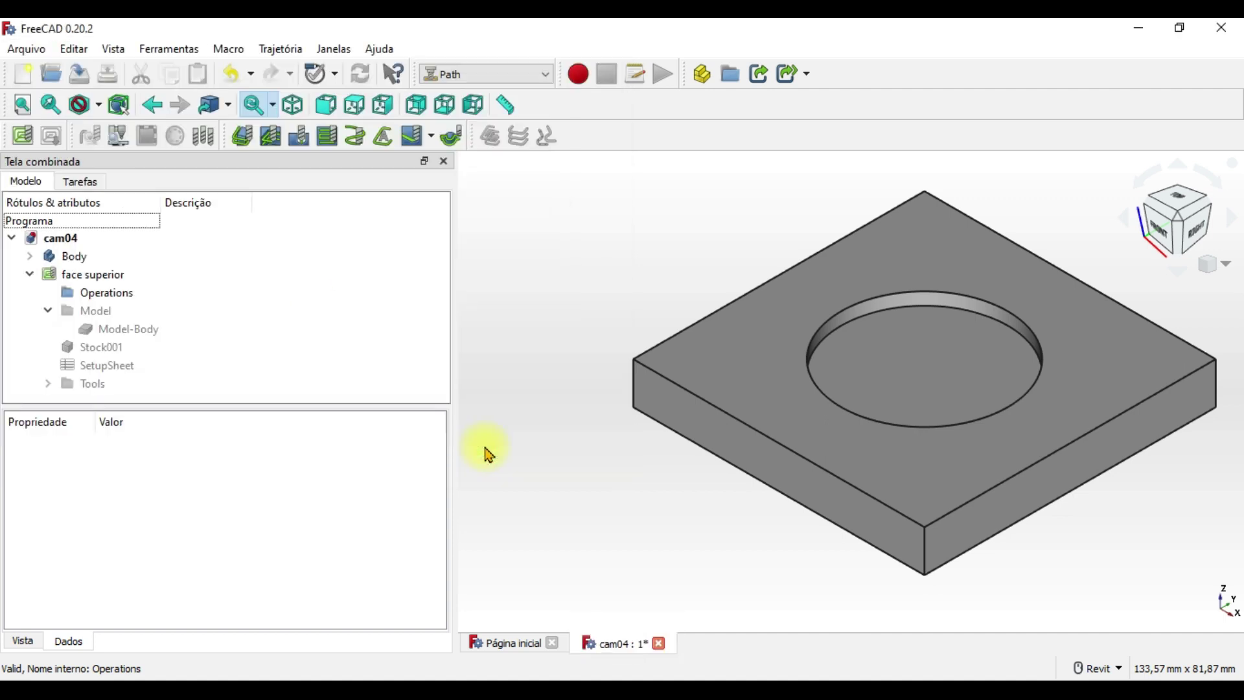